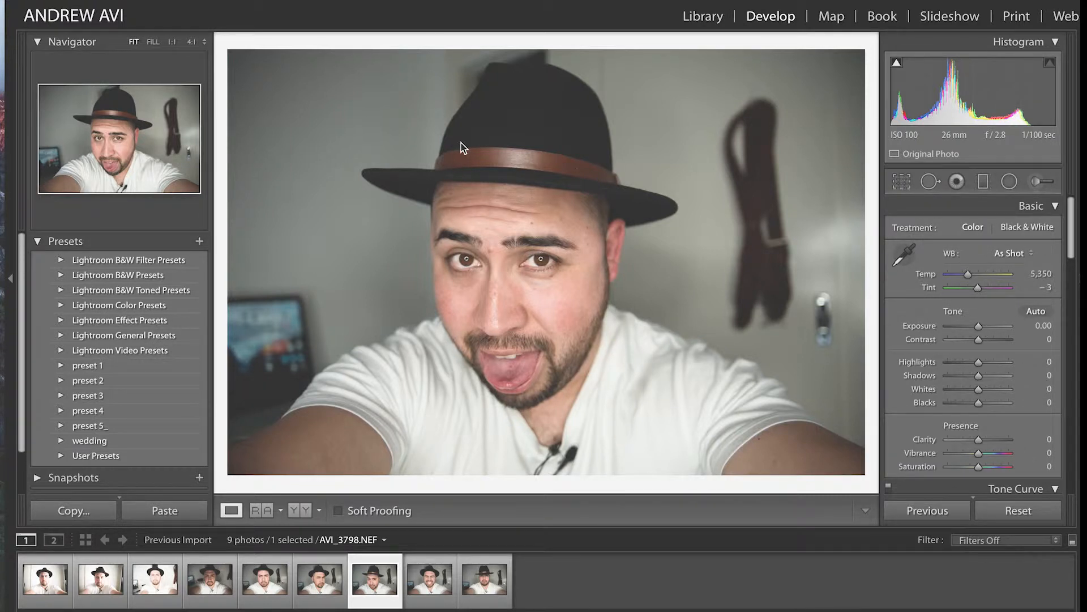
- Compare several of the selfies in the filmstrip and settle on AVI_3798.NEF for editing
click(320, 584)
click(280, 584)
click(210, 582)
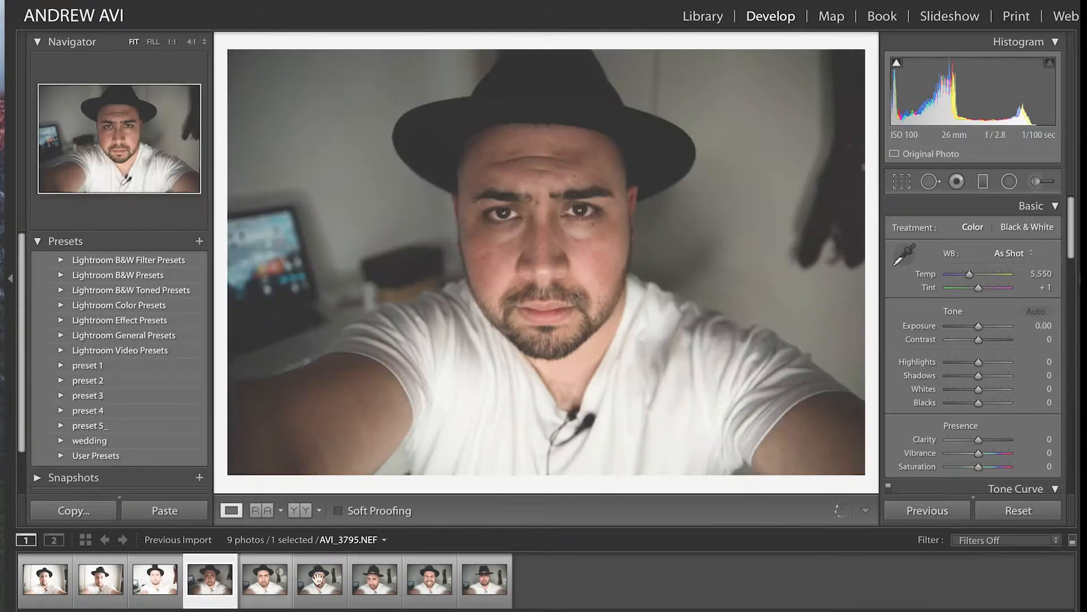
click(376, 589)
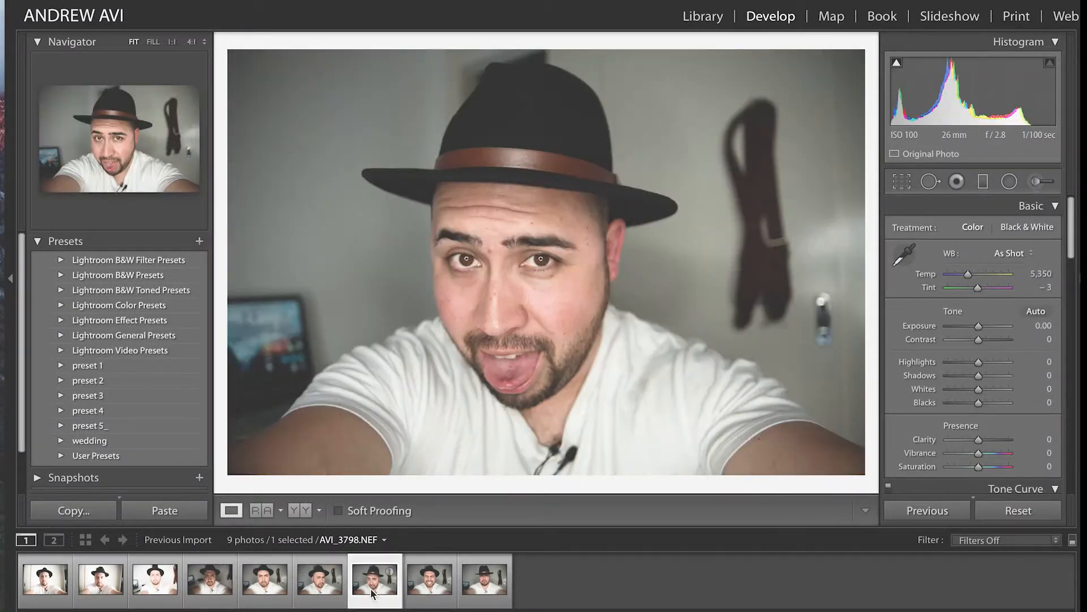
click(429, 584)
click(385, 595)
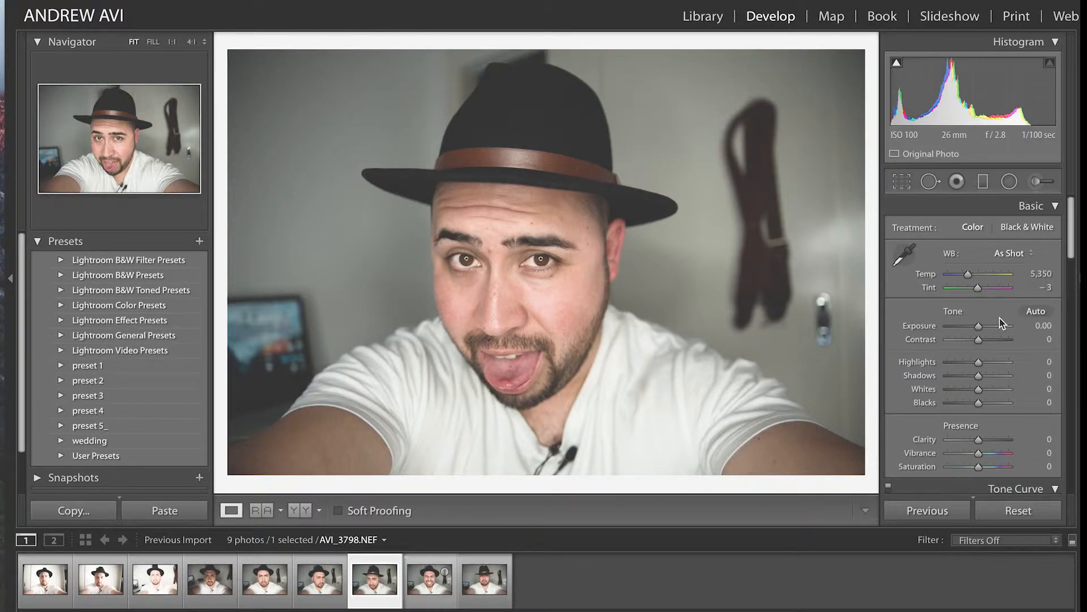
- Set Exposure +0.40, Contrast +11, Highlights +5, Shadows +19, Whites +17, Blacks −23, Clarity +8, Vibrance −15 and Saturation +10
drag(981, 326, 970, 403)
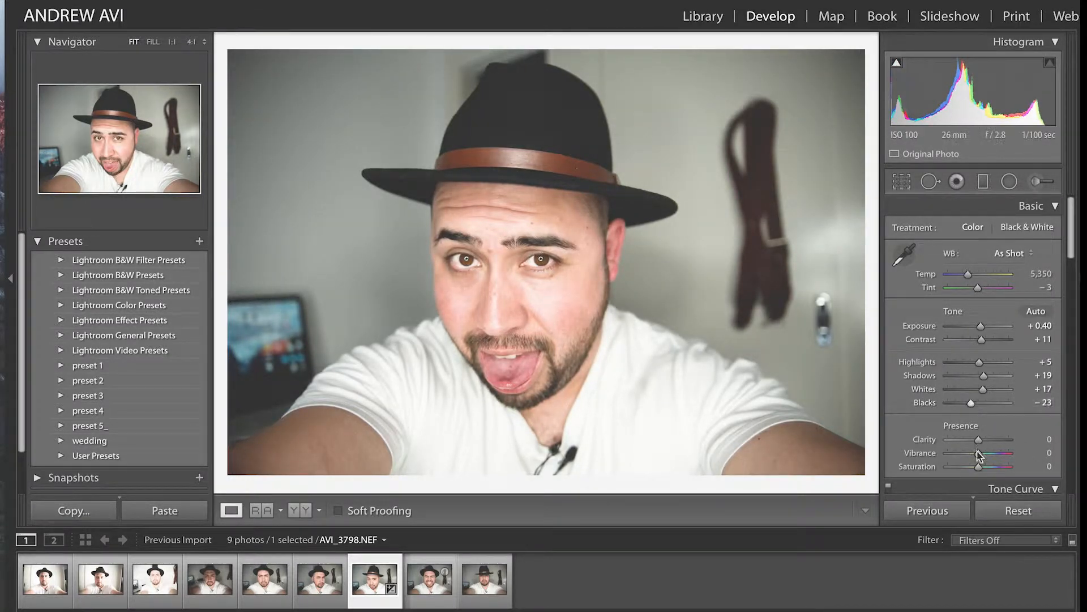
drag(977, 440, 976, 441)
drag(976, 438, 981, 438)
scroll(981, 439, down, 5)
drag(979, 336, 975, 340)
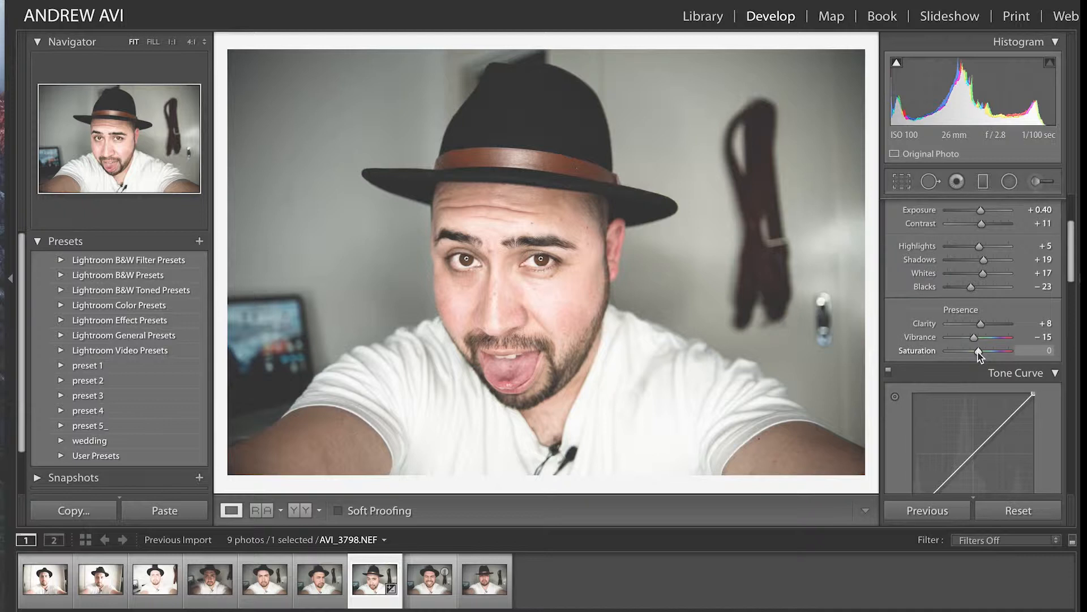
drag(979, 352, 980, 351)
- Fade the blacks on the RGB tone curve by lifting its shadow end, with a point at about 12.2 / 14.9 %
scroll(980, 350, down, 7)
drag(914, 330, 927, 319)
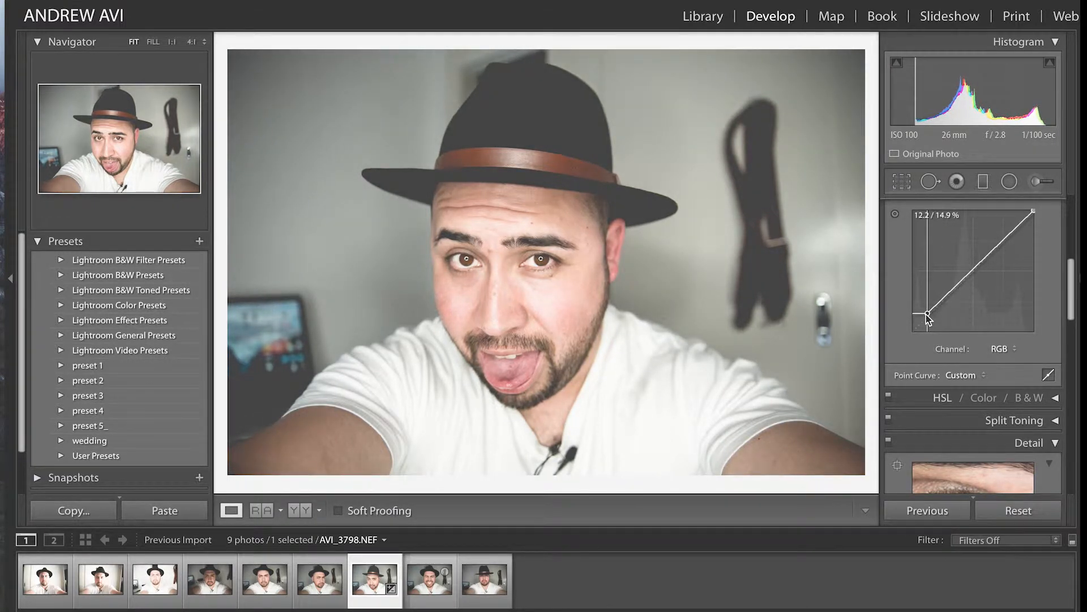
scroll(927, 319, down, 3)
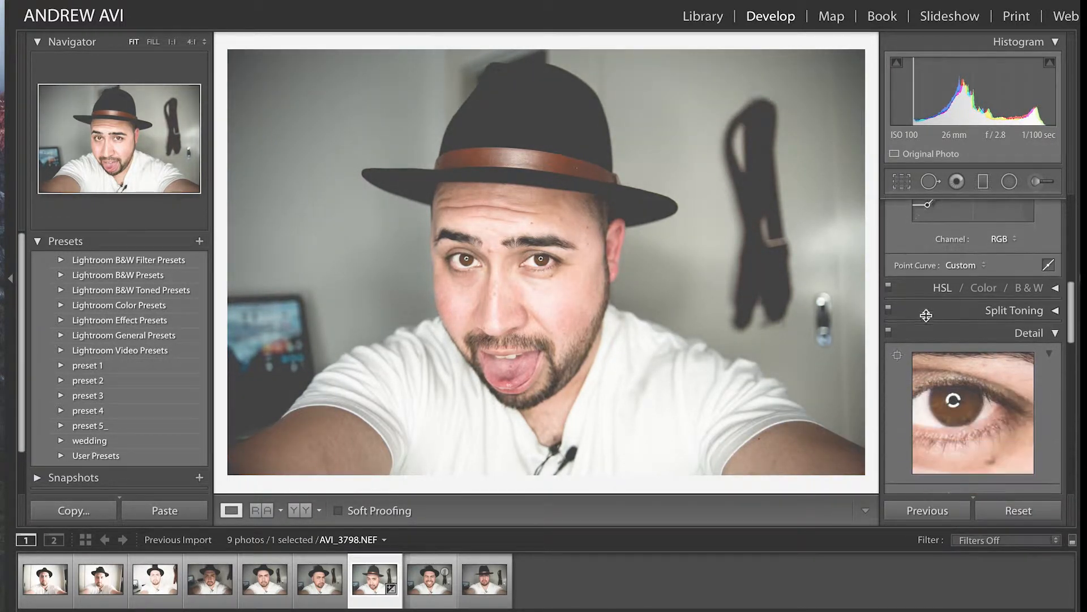
click(1055, 311)
click(1054, 314)
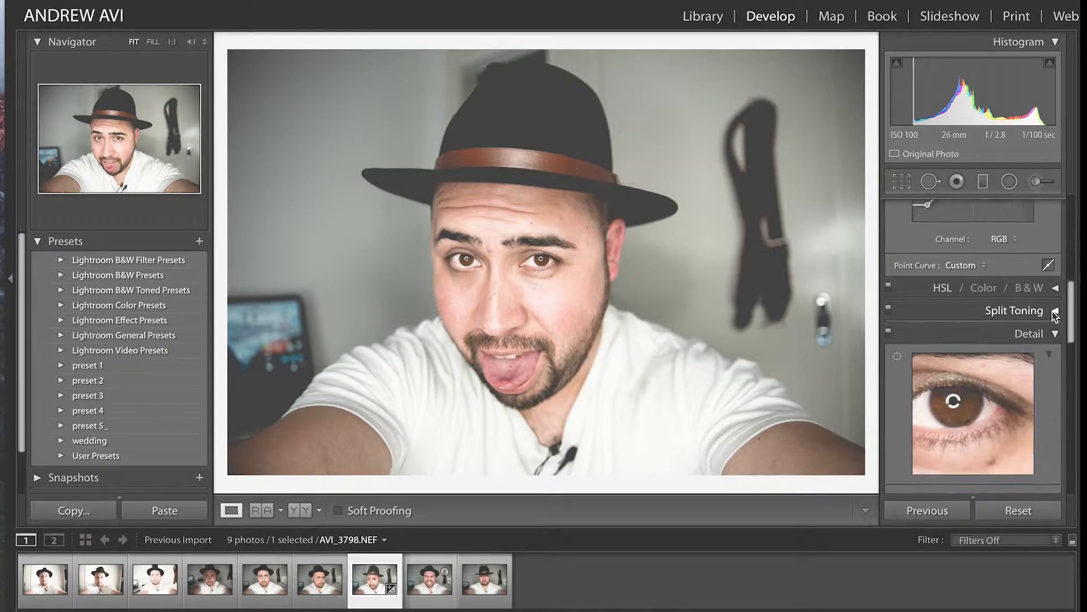
- Set the Noise Reduction Luminance to 24 to smooth the photo
scroll(990, 428, down, 3)
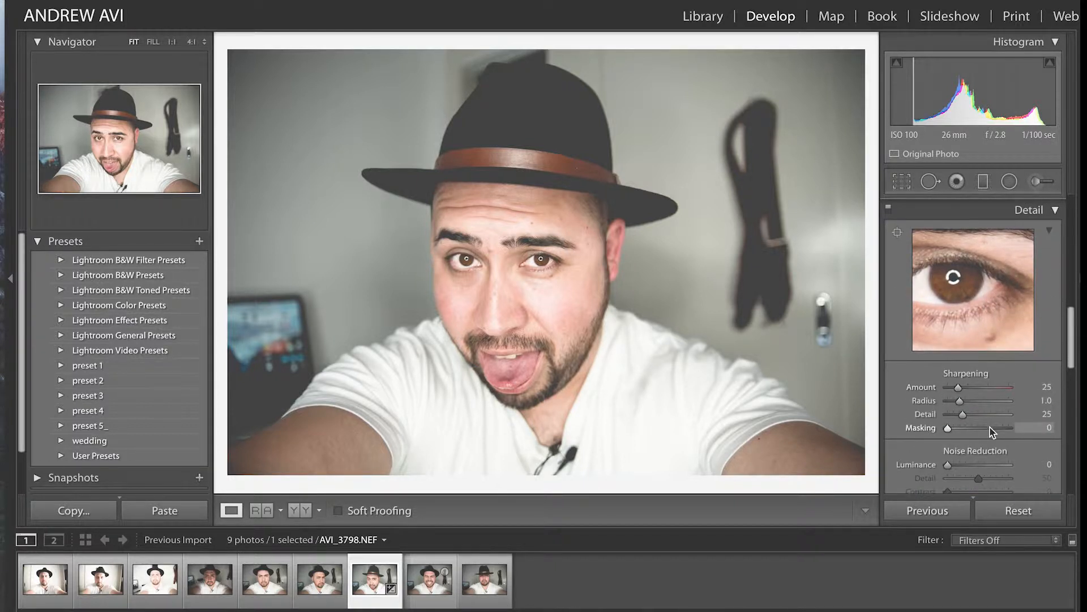
drag(960, 461, 970, 461)
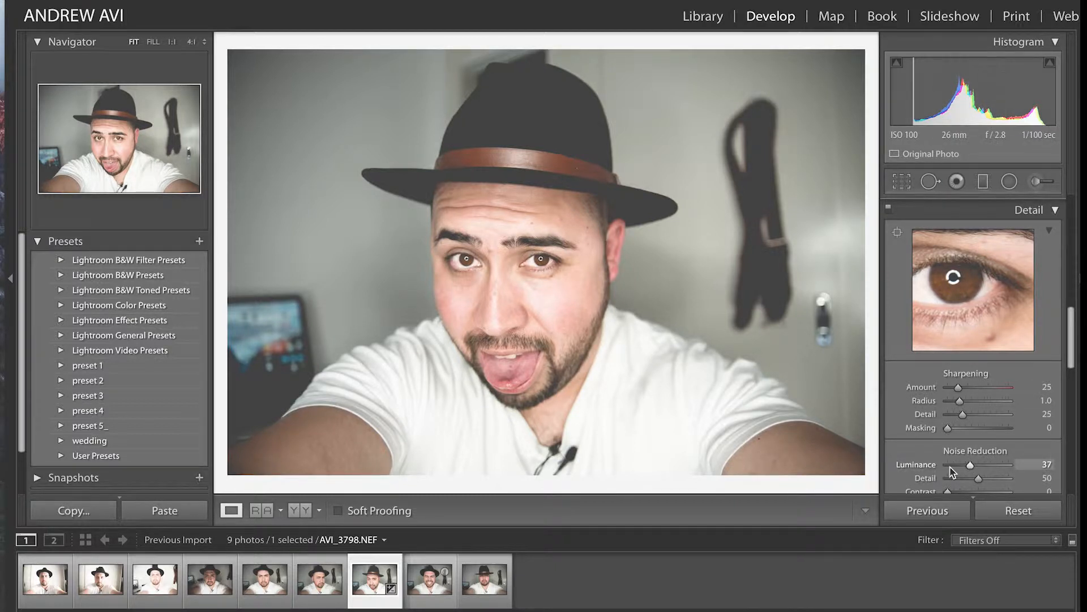
drag(970, 466, 961, 466)
- Enable profile corrections for the Tamron lens in Lens Corrections
scroll(962, 468, down, 5)
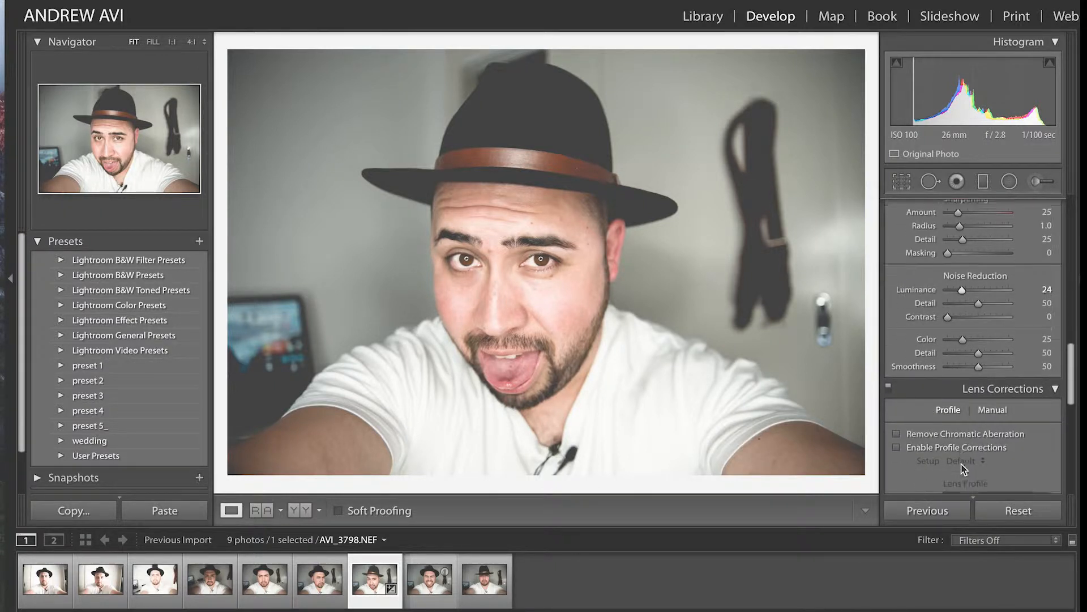
scroll(968, 433, down, 2)
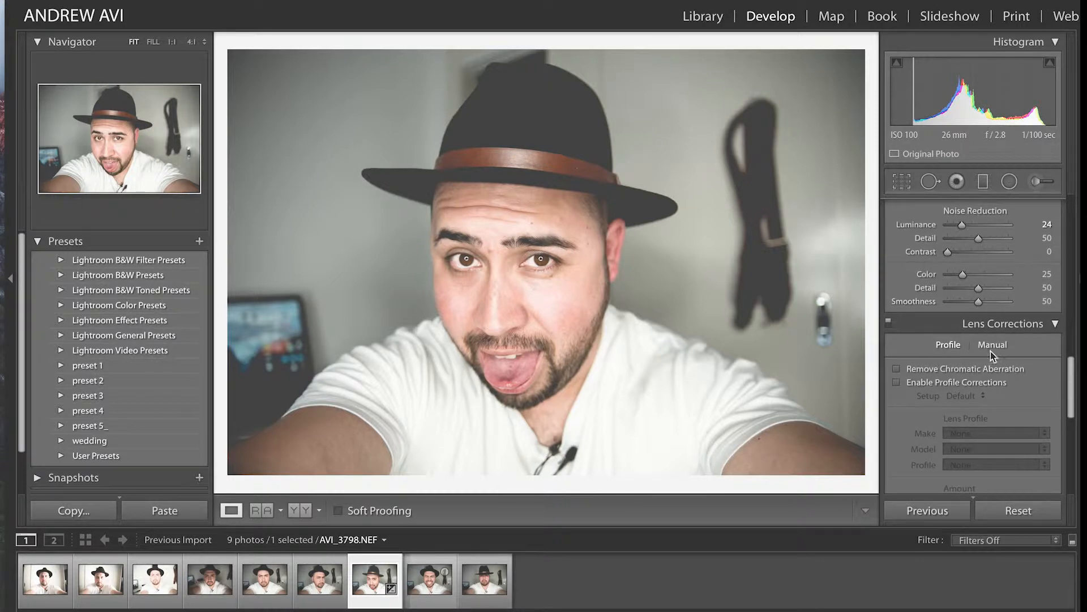
click(950, 380)
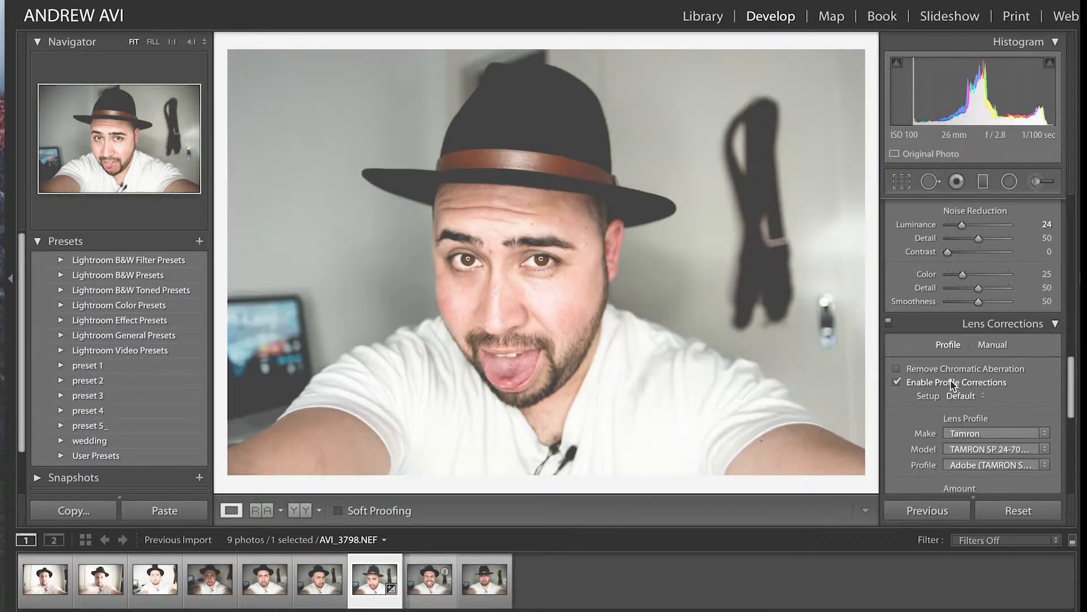
- Add a Highlight Priority post-crop vignette with Amount −18, Midpoint 30, Roundness −21 and Feather 65
scroll(951, 381, down, 8)
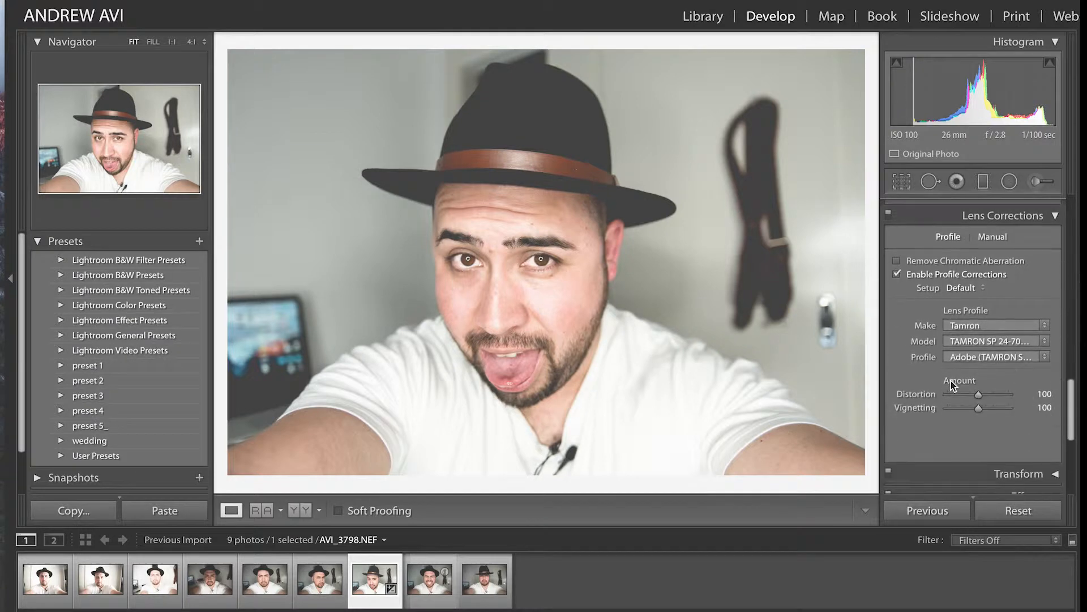
scroll(950, 380, down, 2)
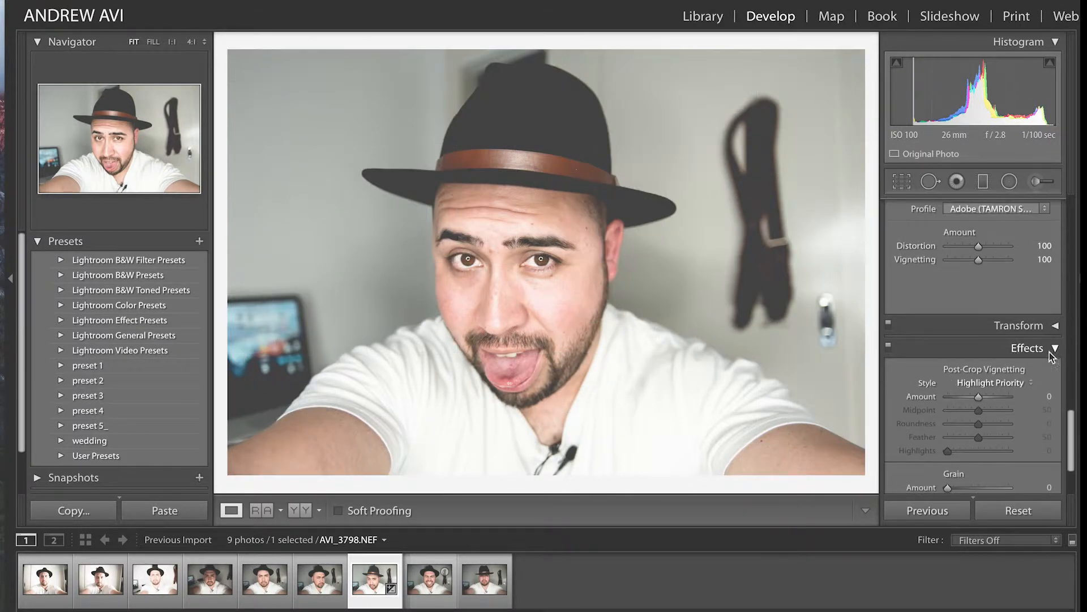
scroll(951, 446, down, 2)
drag(974, 326, 940, 379)
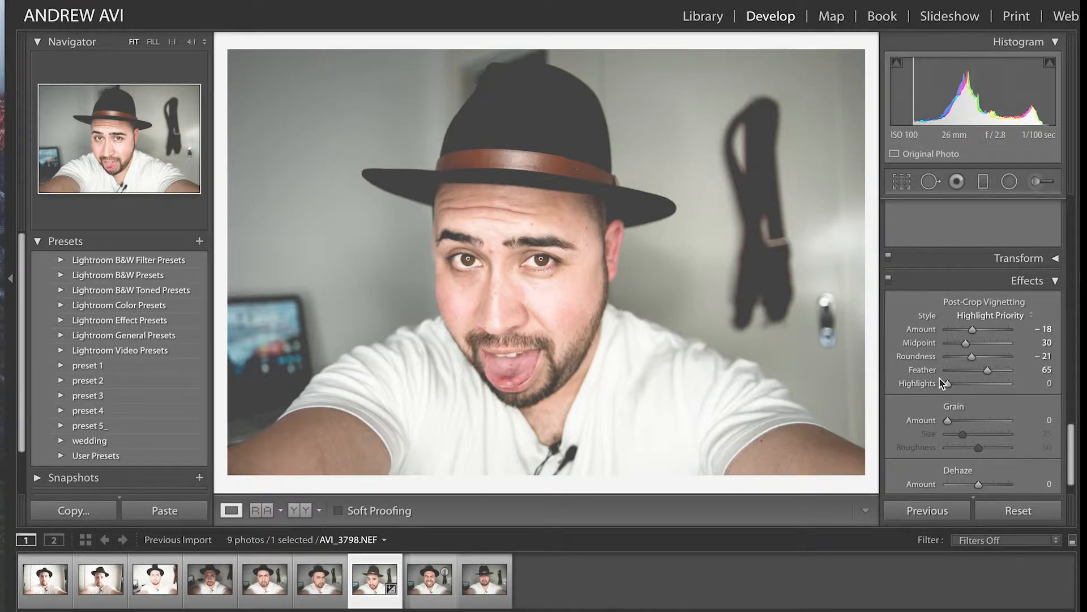
- Warm the white balance to Temp 6,117 and set Exposure to +0.65 and Contrast to +43
scroll(940, 379, up, 10)
scroll(939, 378, down, 3)
scroll(940, 378, up, 5)
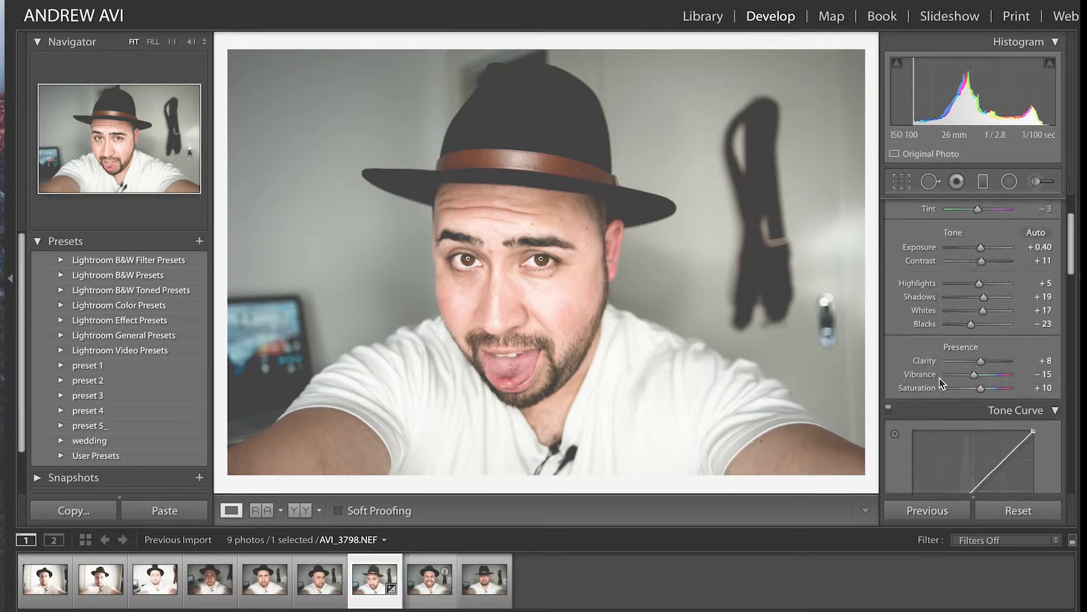
drag(967, 271, 973, 273)
drag(983, 328, 986, 338)
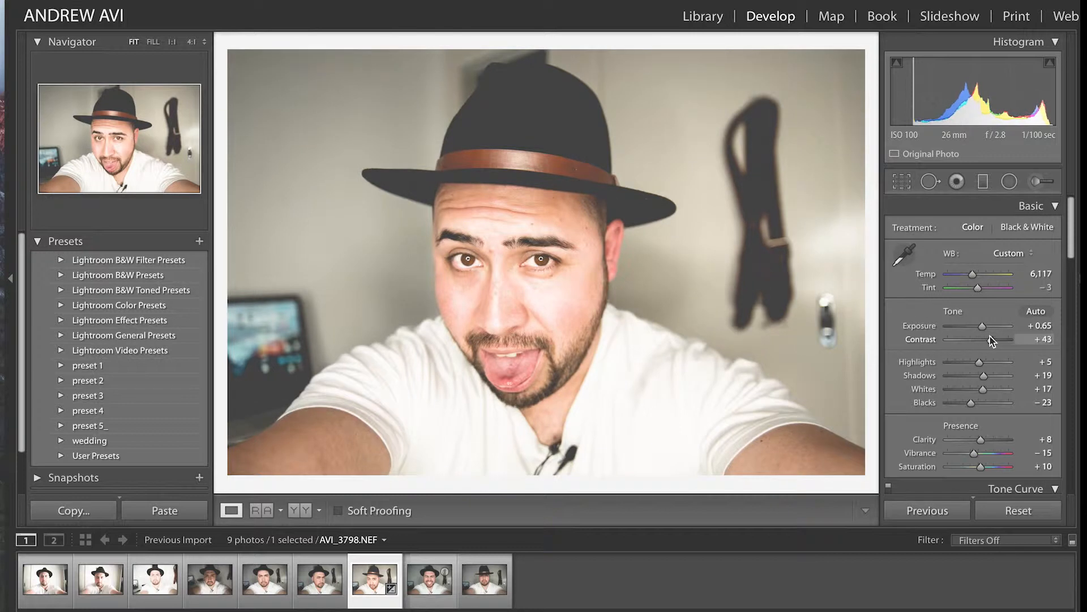
- Collapse the Detail section of the develop adjustments
scroll(990, 336, down, 4)
scroll(990, 336, down, 5)
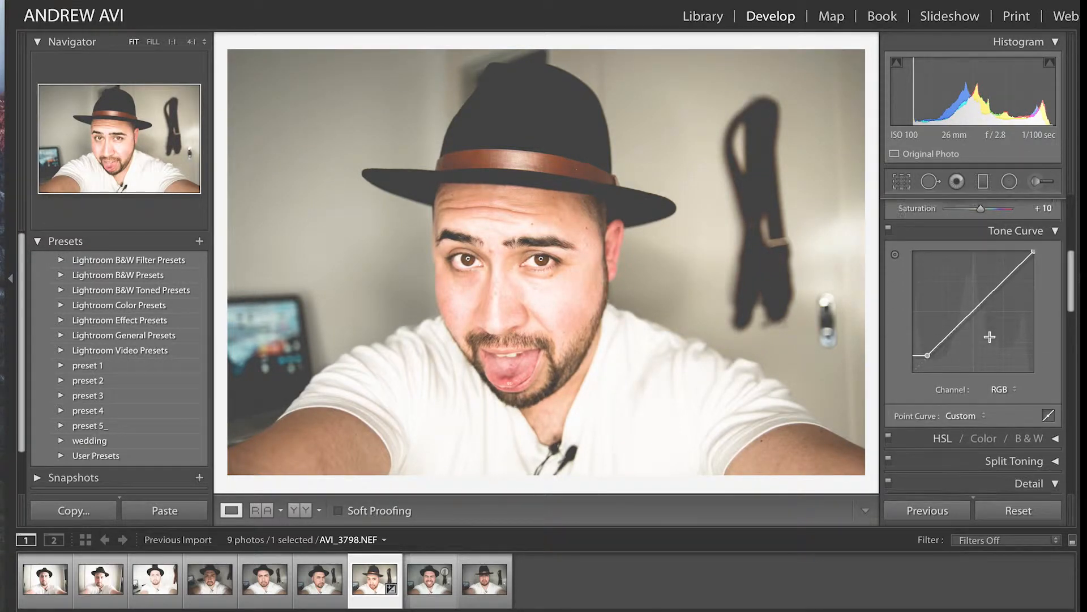
click(1054, 379)
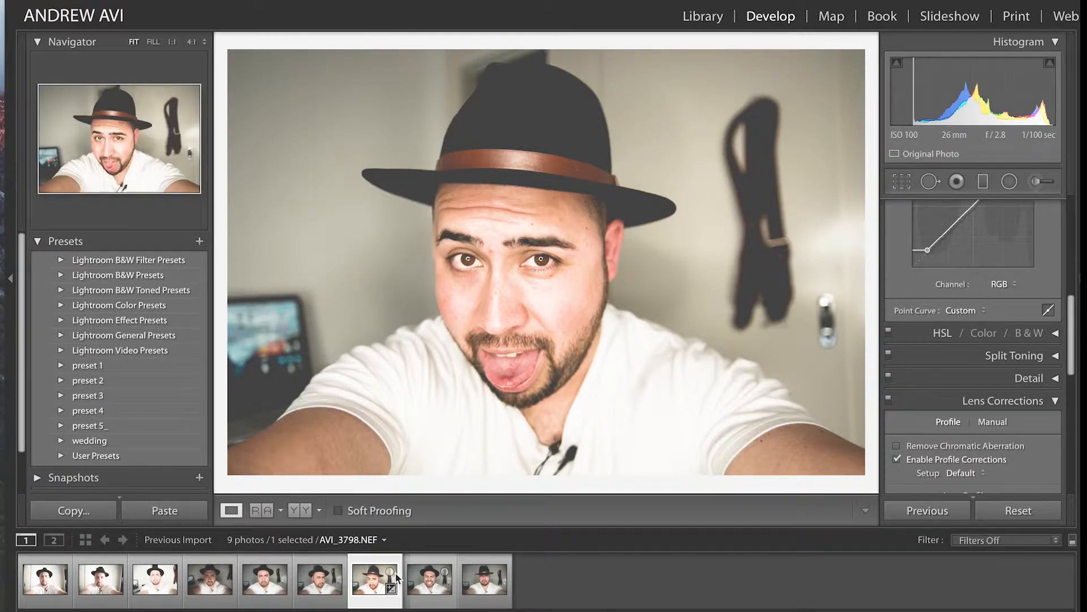
- Copy the checked develop settings from AVI_3798.NEF, paste them onto AVI_3799.NEF and compare the two photos
key(super+c)
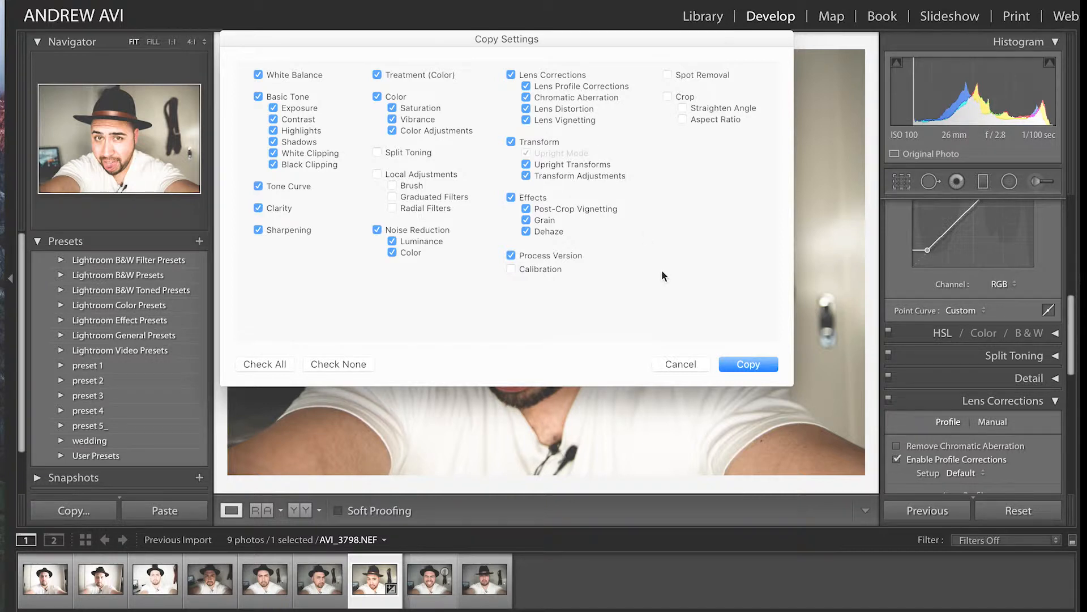
click(754, 367)
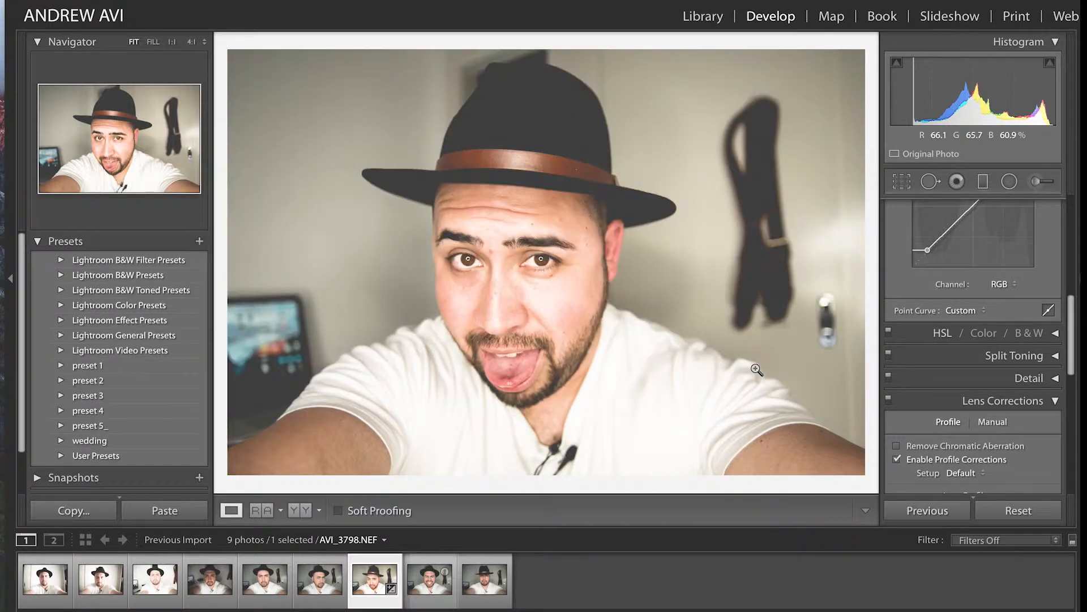
click(428, 603)
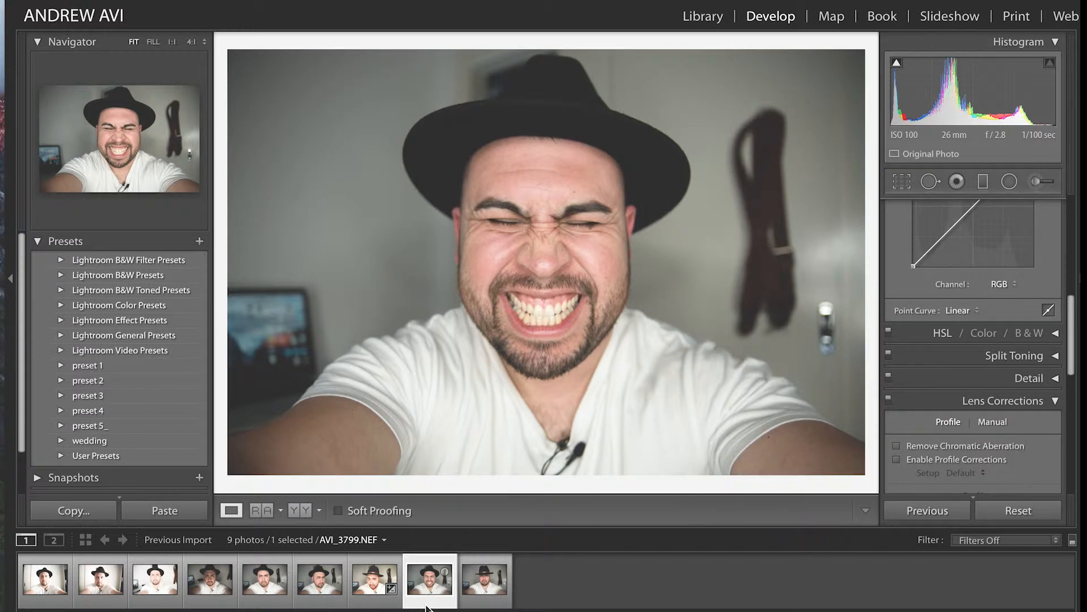
key(ctrl+shift+v)
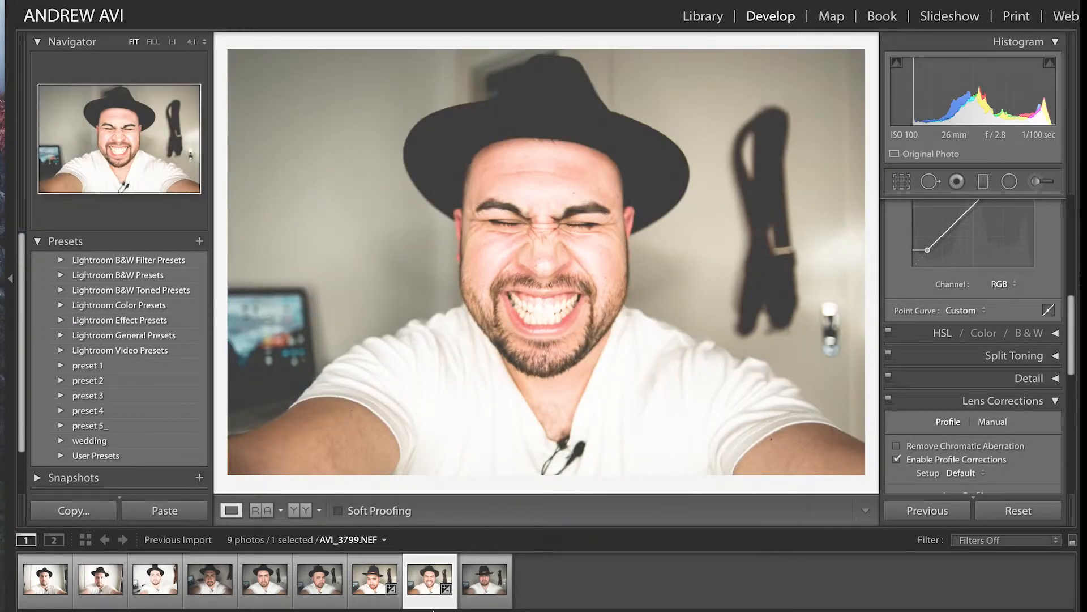
click(378, 601)
click(422, 602)
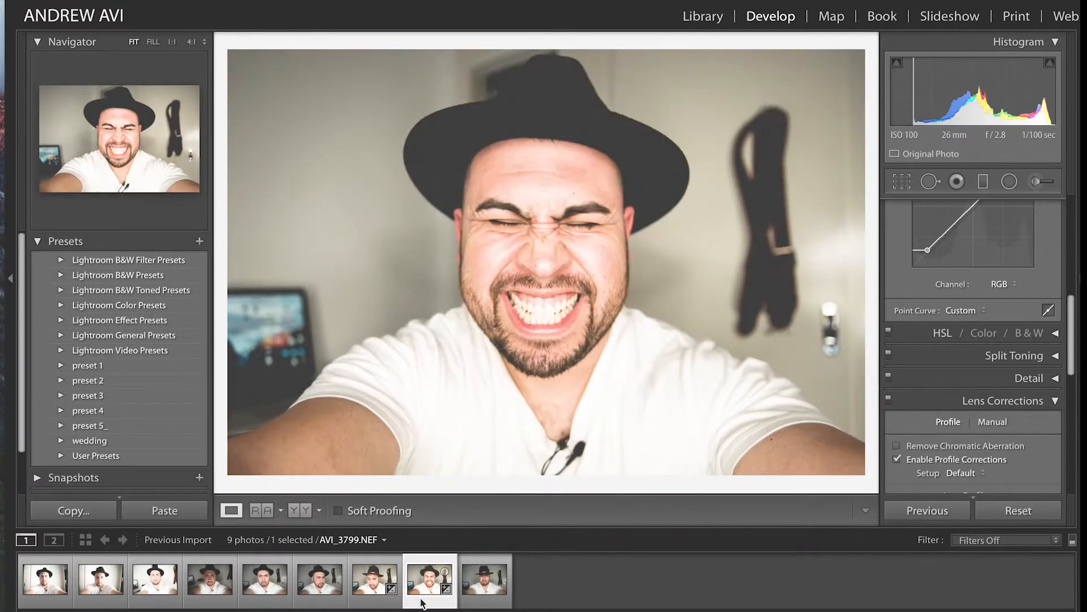
- Paste the copied develop settings onto AVI_3800.NEF and review its adjustments
click(484, 603)
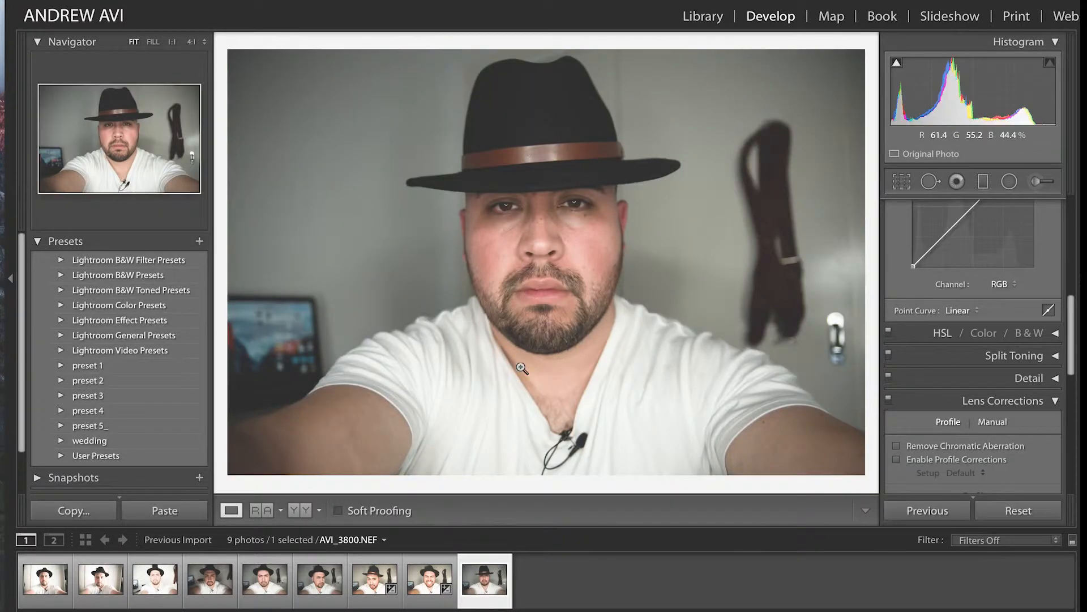
key(ctrl+shift+v)
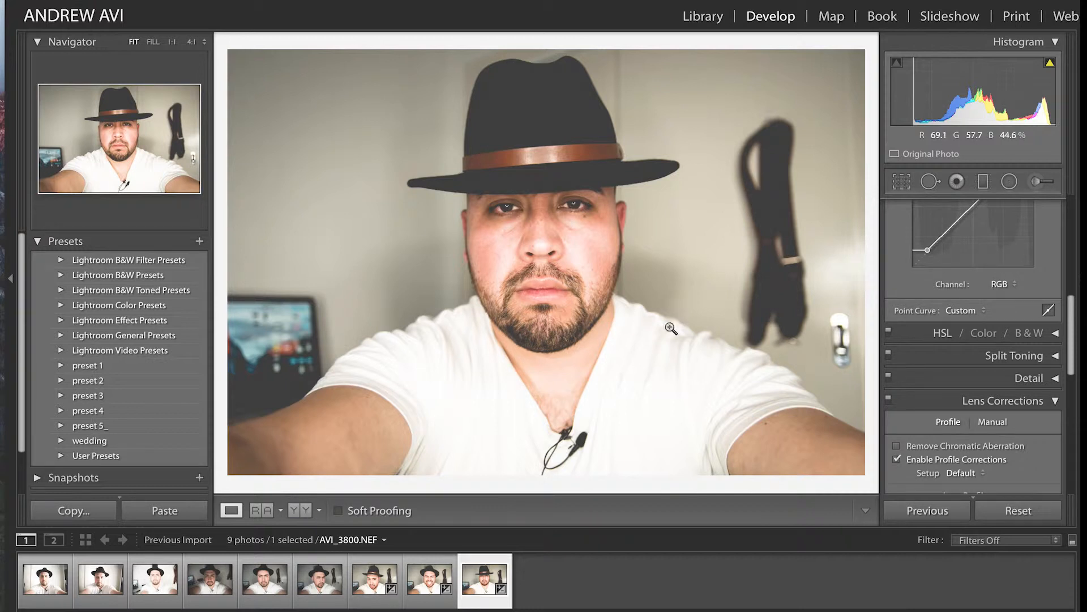
scroll(964, 368, up, 3)
scroll(964, 368, up, 3)
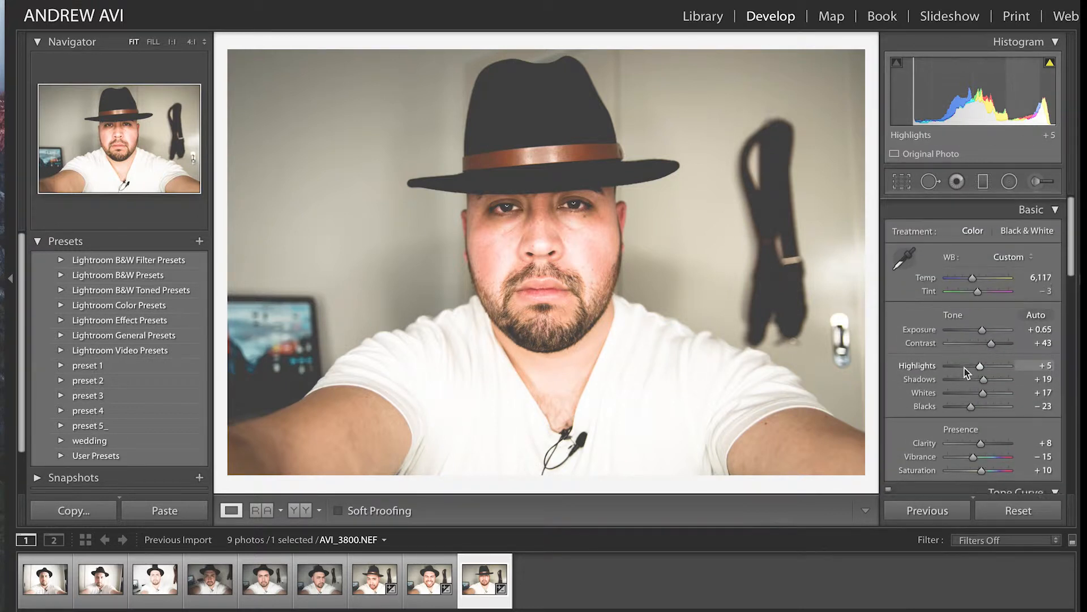
scroll(964, 368, down, 5)
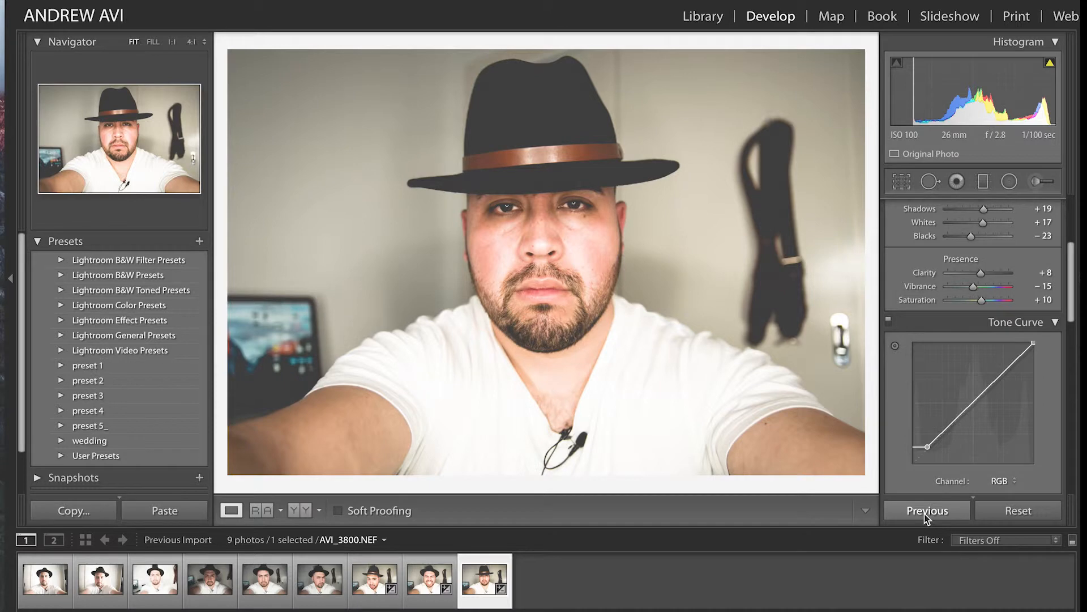
scroll(958, 342, down, 10)
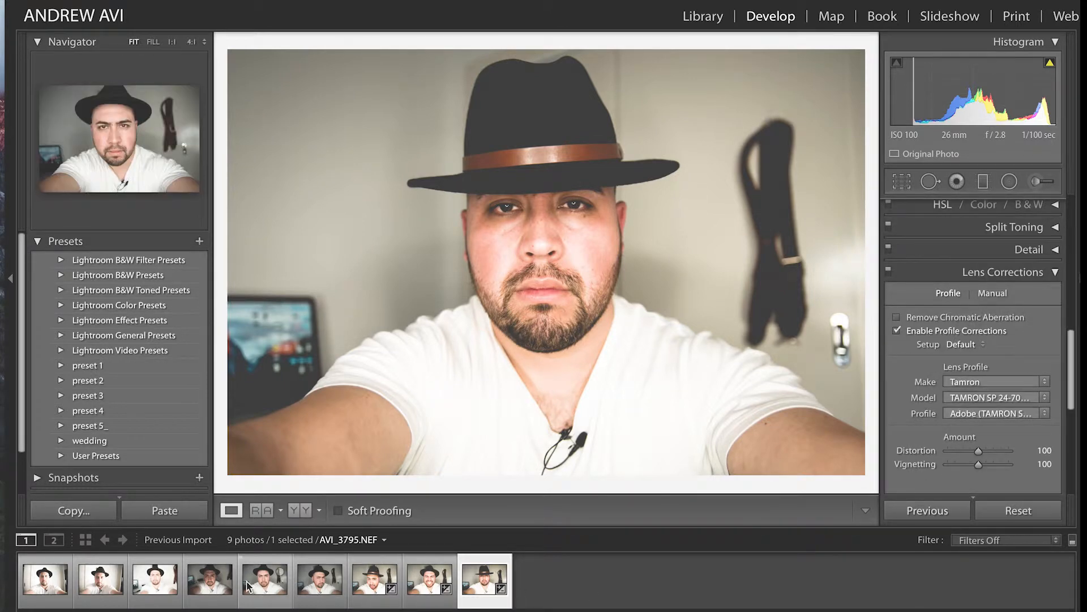
- Synchronize the checked develop settings of AVI_3798.NEF to the three unedited photos directly before it in the filmstrip
click(222, 582)
click(386, 589)
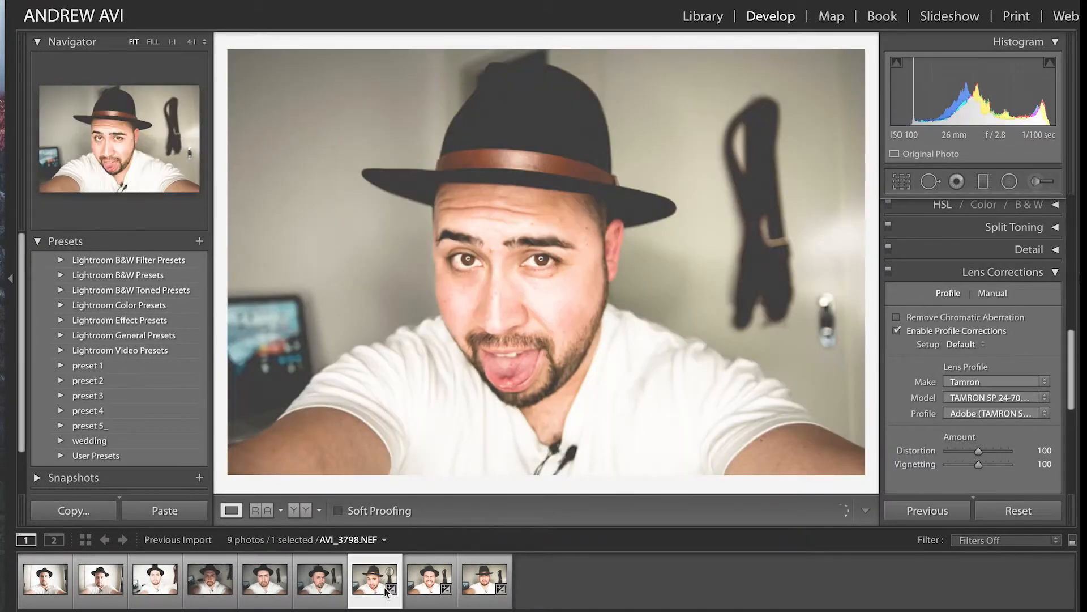
shift+click(203, 586)
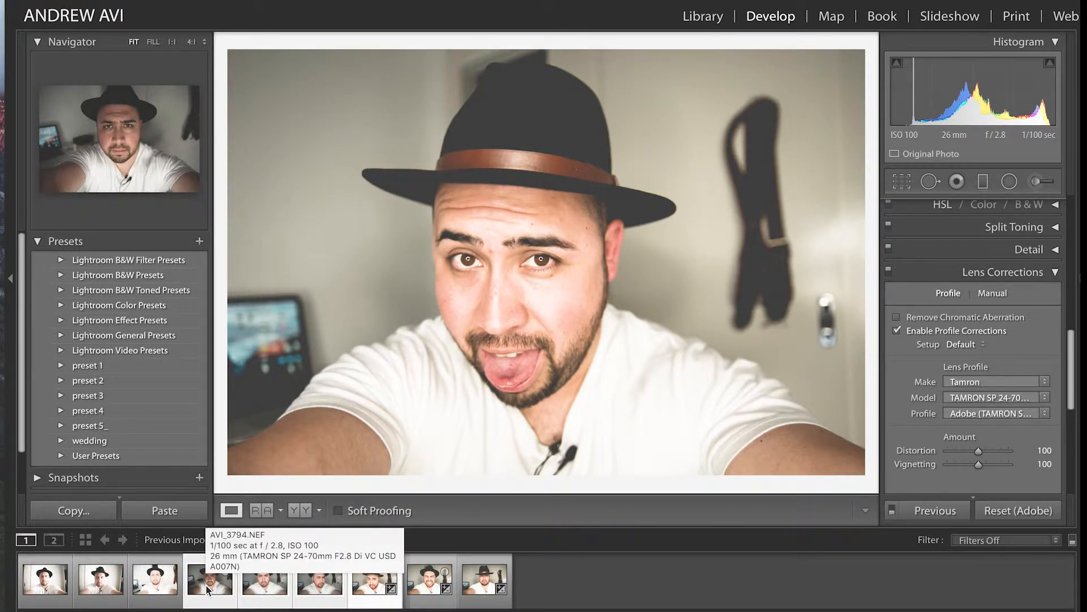
click(1048, 273)
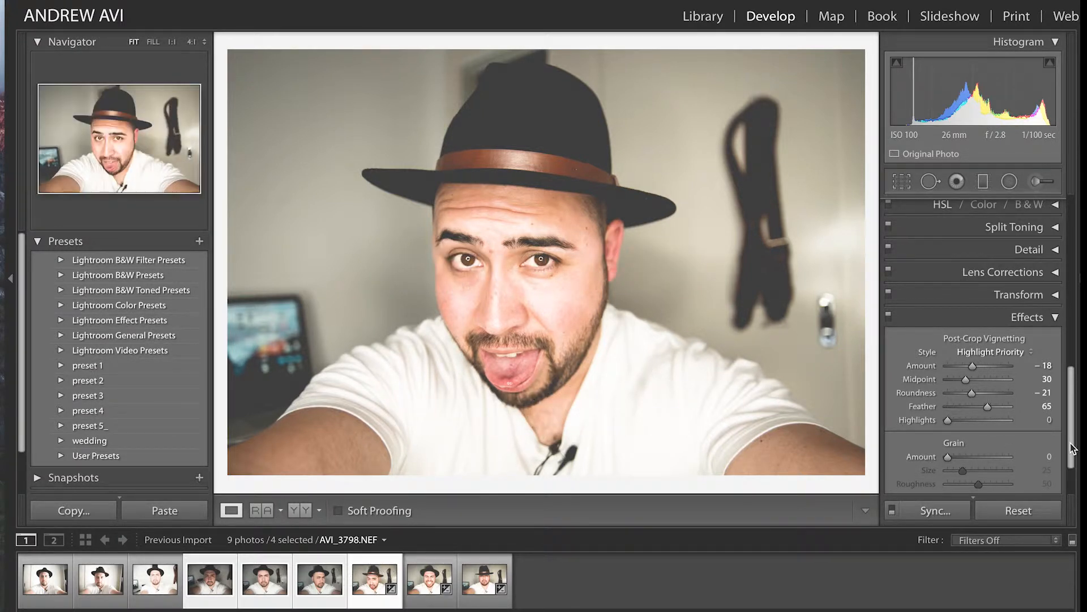
click(929, 510)
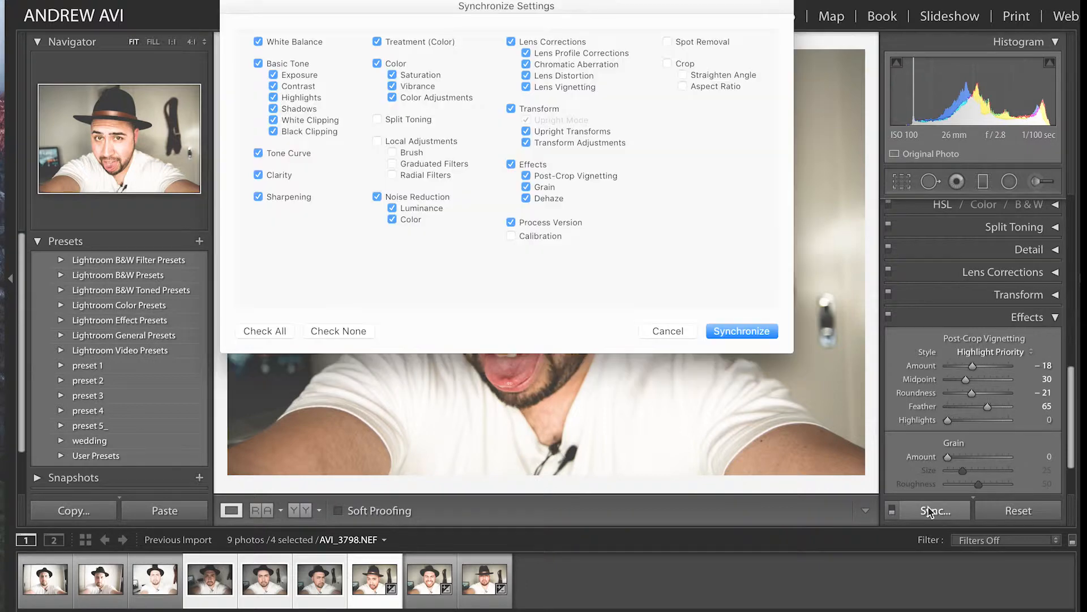
click(742, 331)
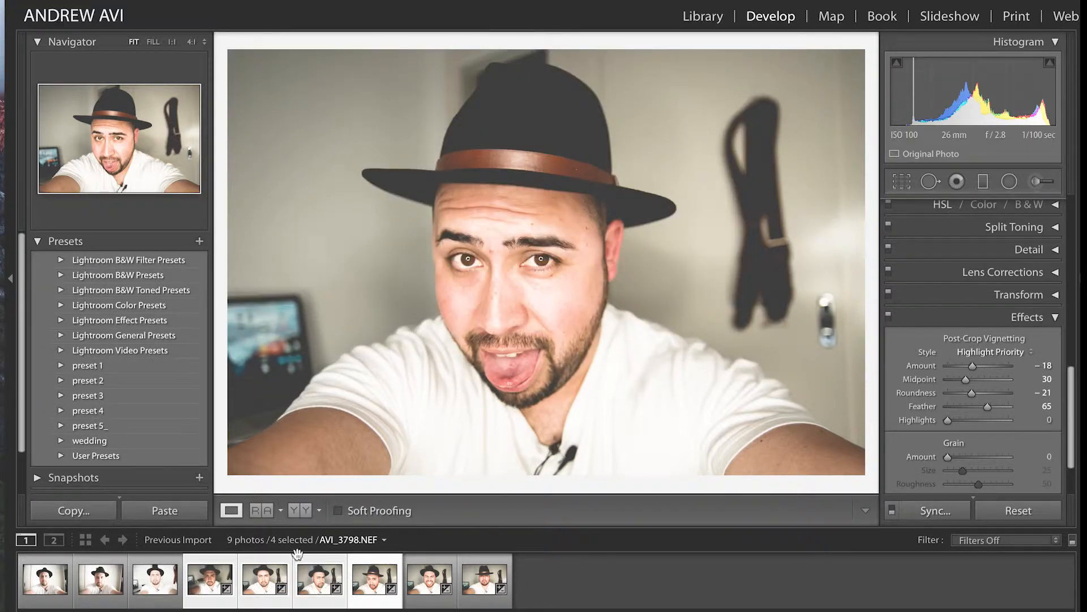
- Review the synchronized look across the selected photos and reduce the selection to AVI_3798.NEF alone
click(209, 589)
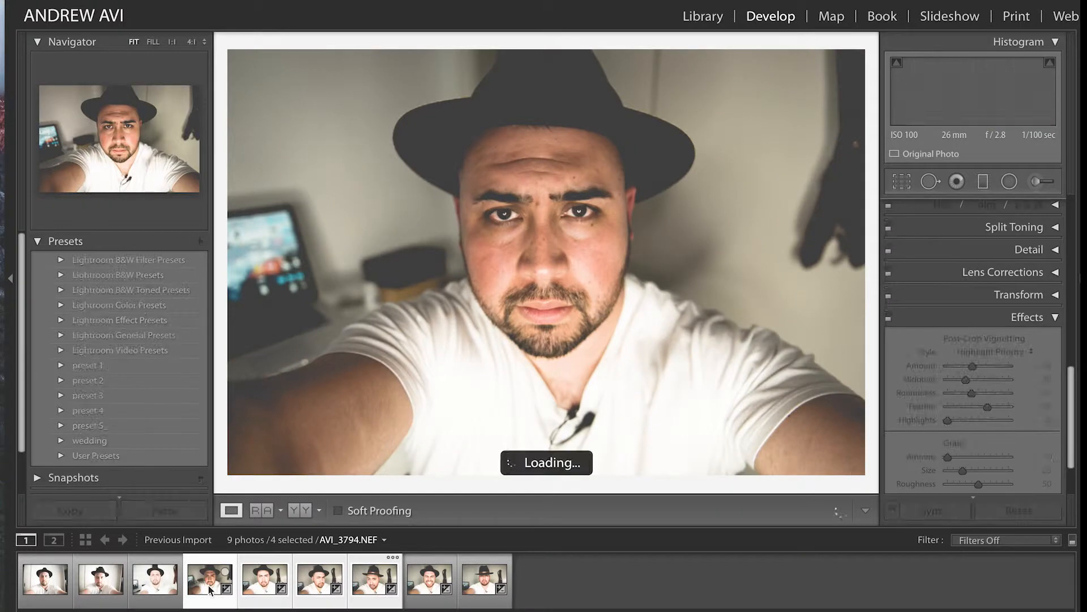
click(312, 589)
click(368, 588)
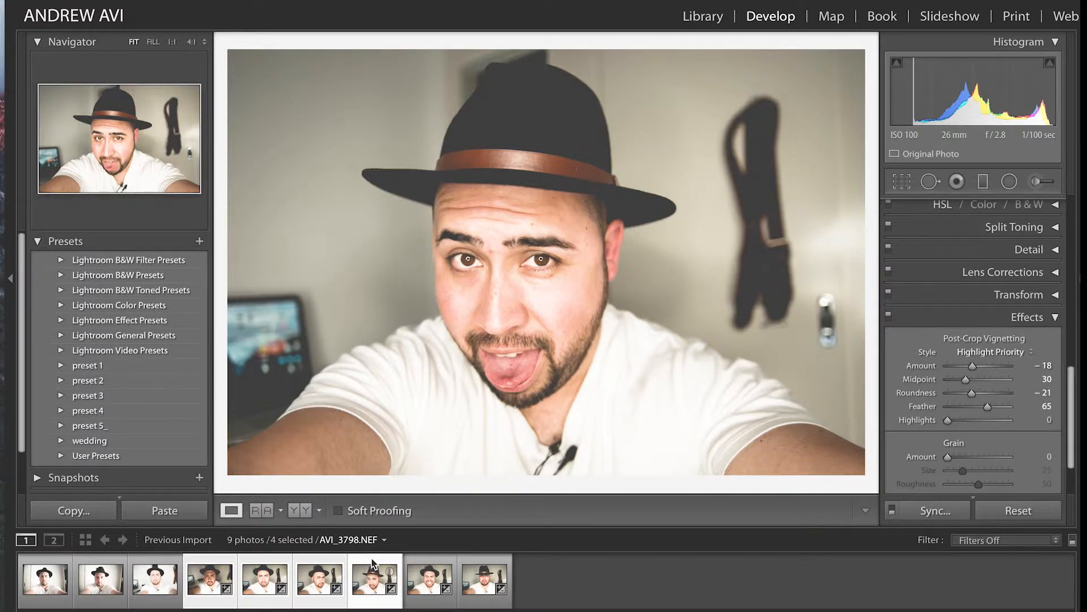
click(572, 573)
click(372, 566)
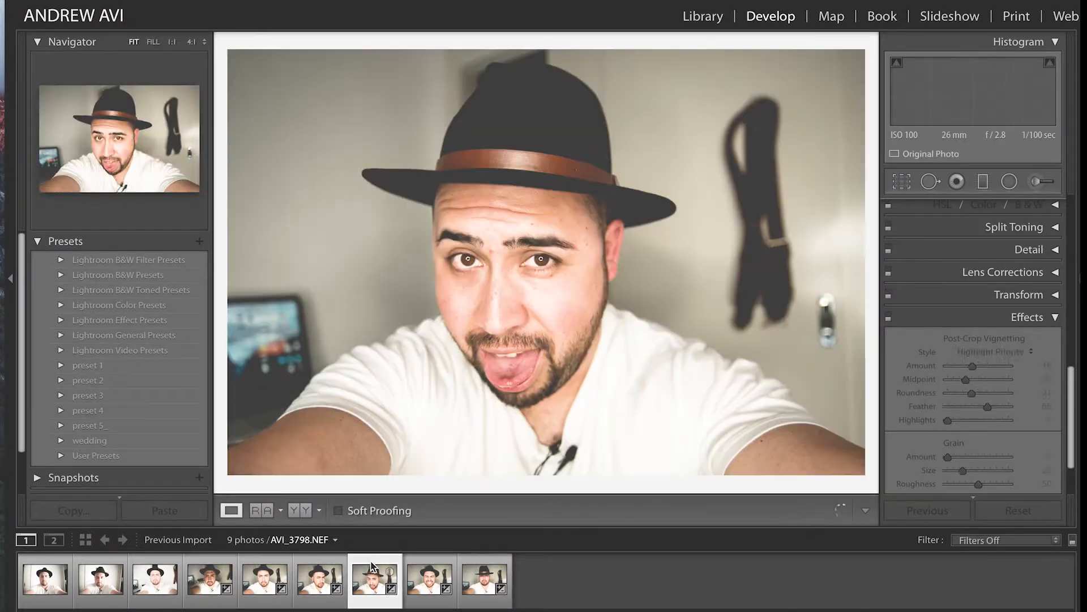
key(Left)
key(Right)
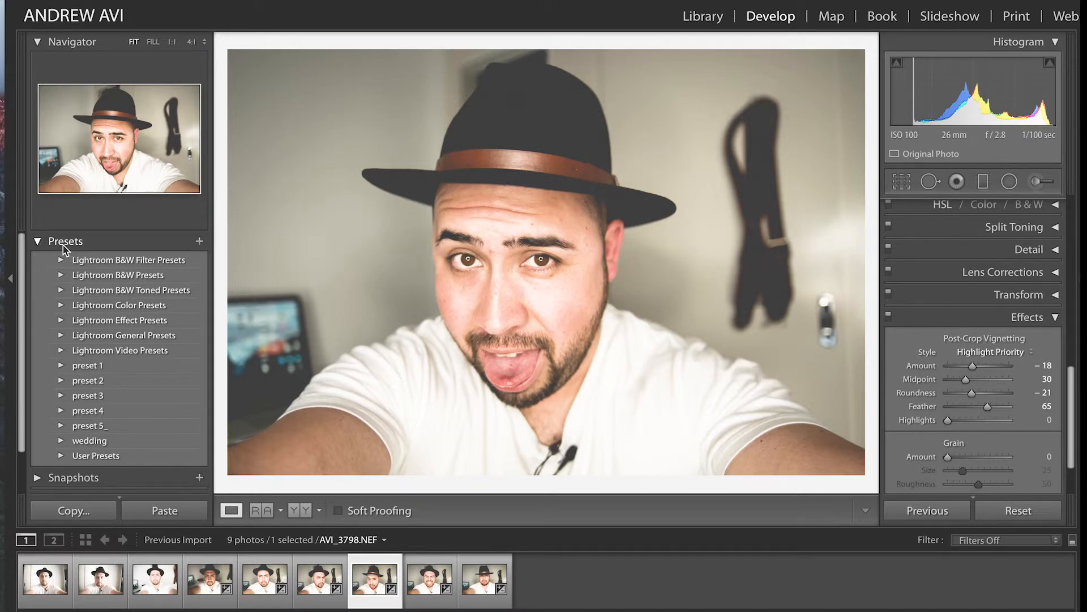
- Save the develop settings of AVI_3798.NEF as a new preset named FILTER 1 in the User Presets folder
click(199, 242)
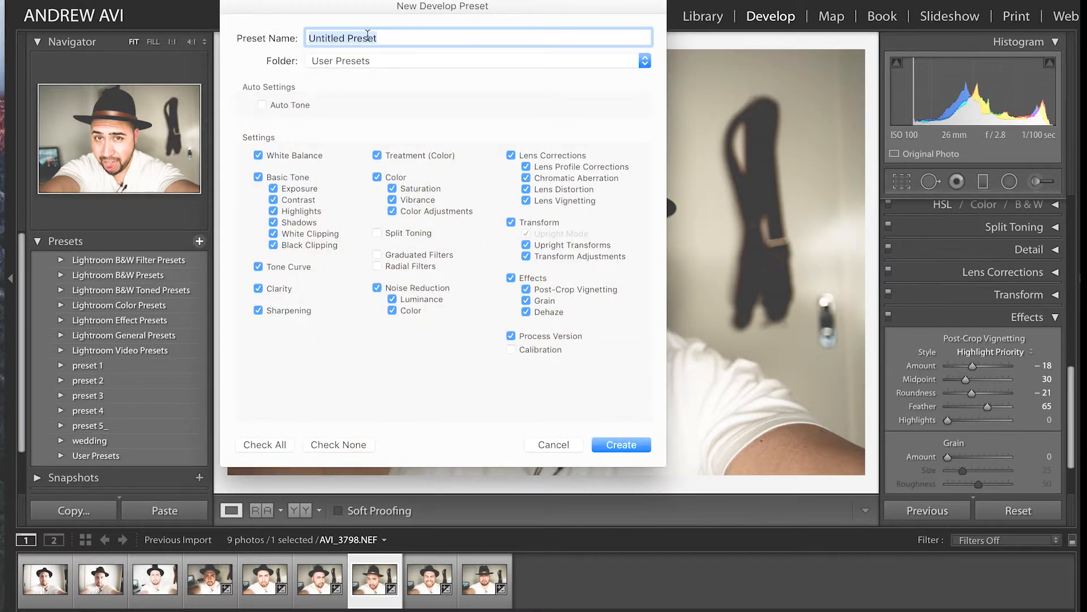
text(FIL)
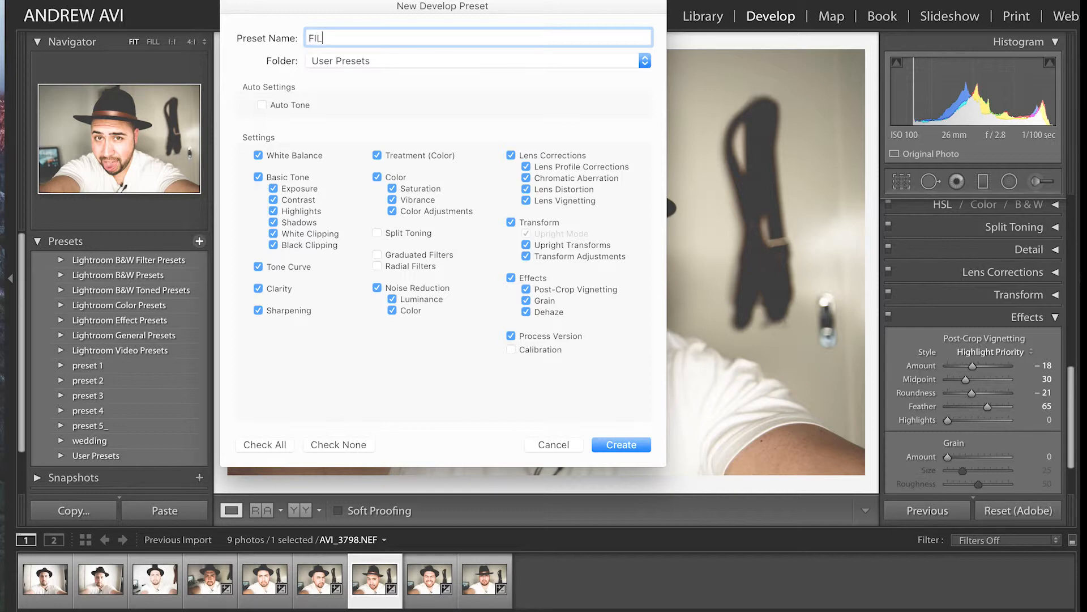
text(TER 1)
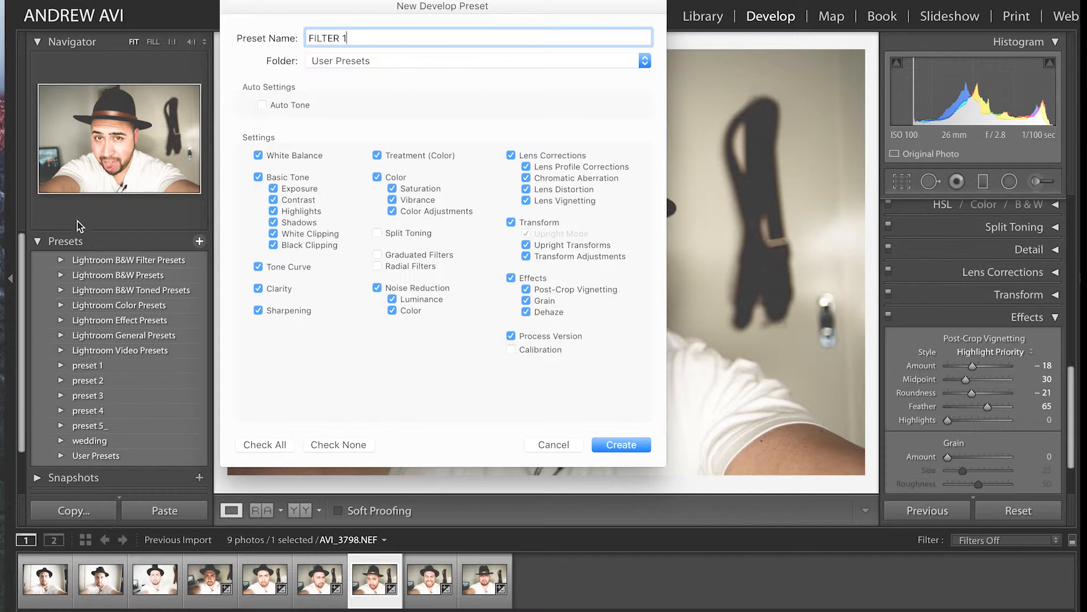
click(357, 65)
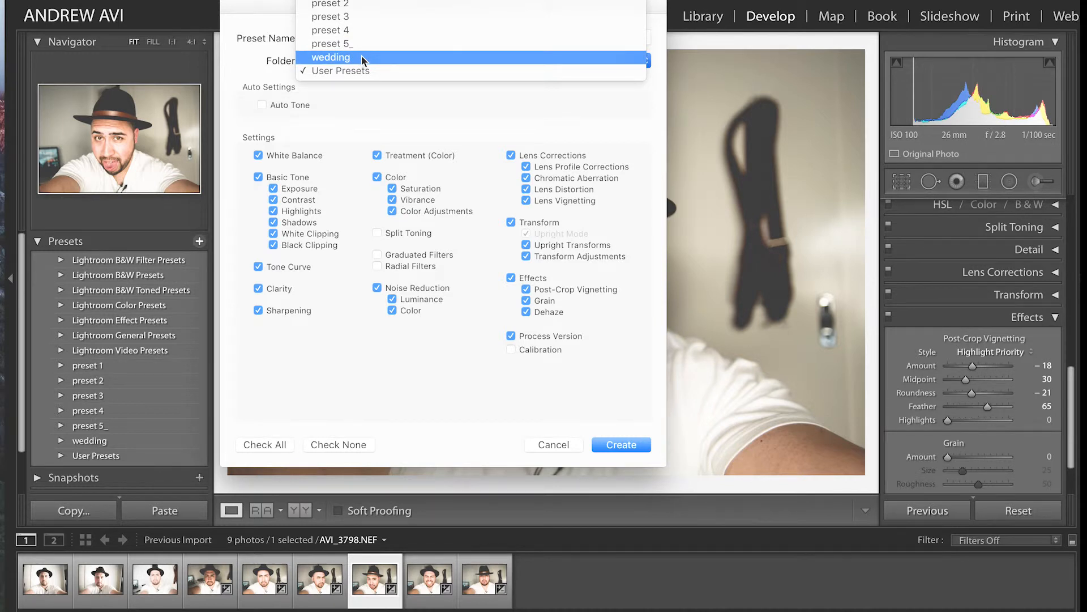
click(371, 69)
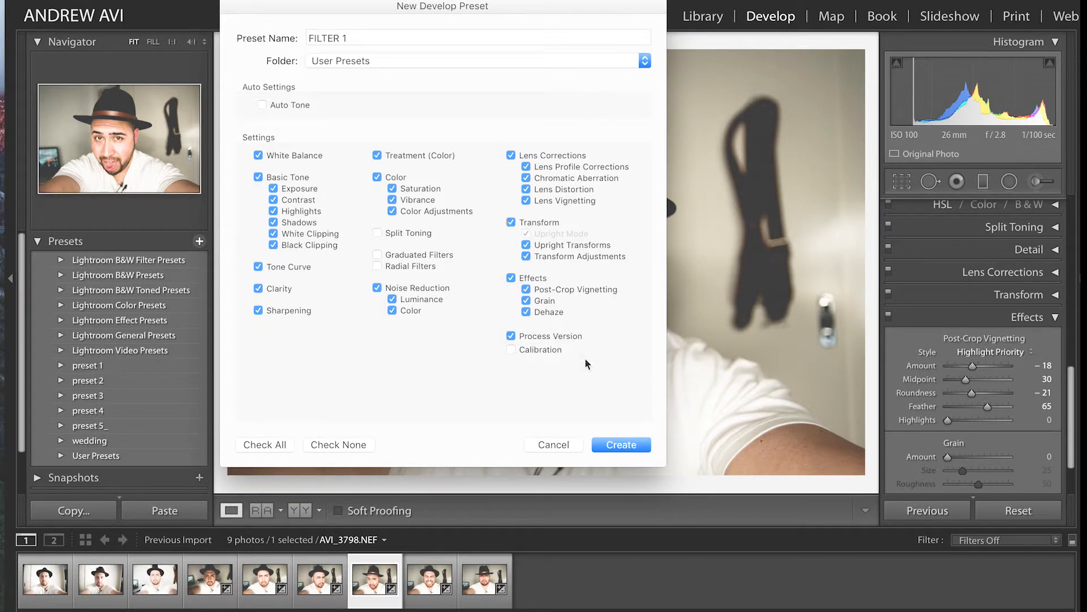
click(642, 446)
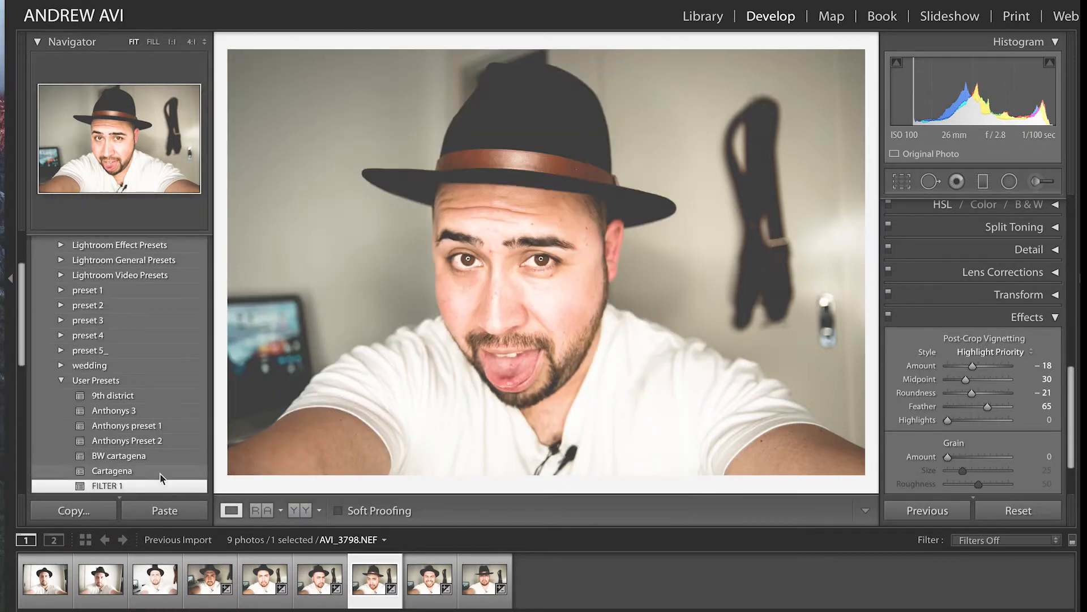
scroll(147, 419, down, 2)
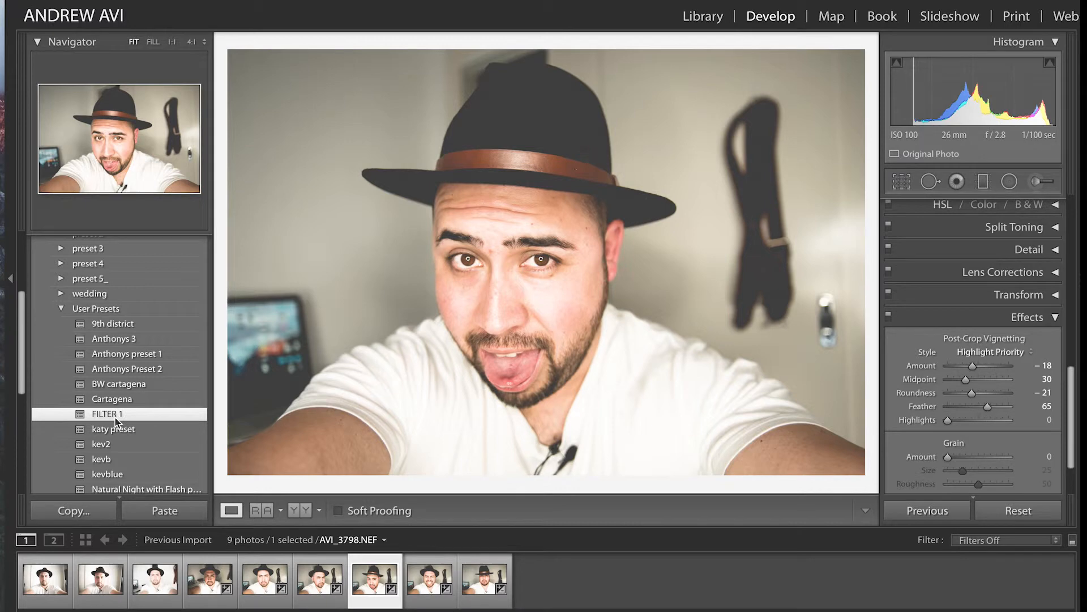
- Apply the FILTER 1 preset to AVI_3793.NEF and lower its exposure to -1.00
click(167, 586)
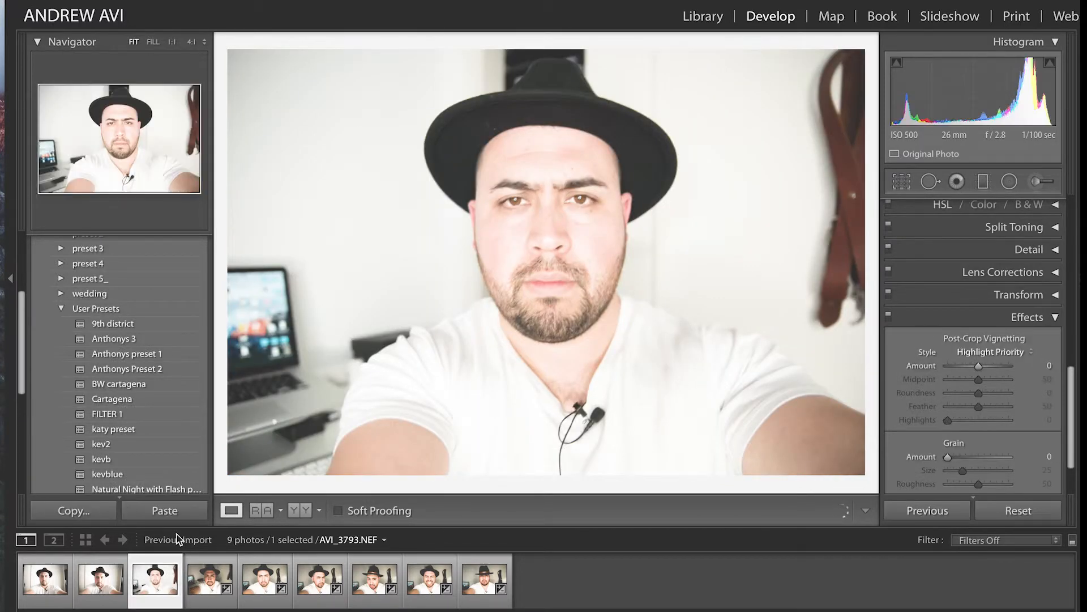
click(139, 413)
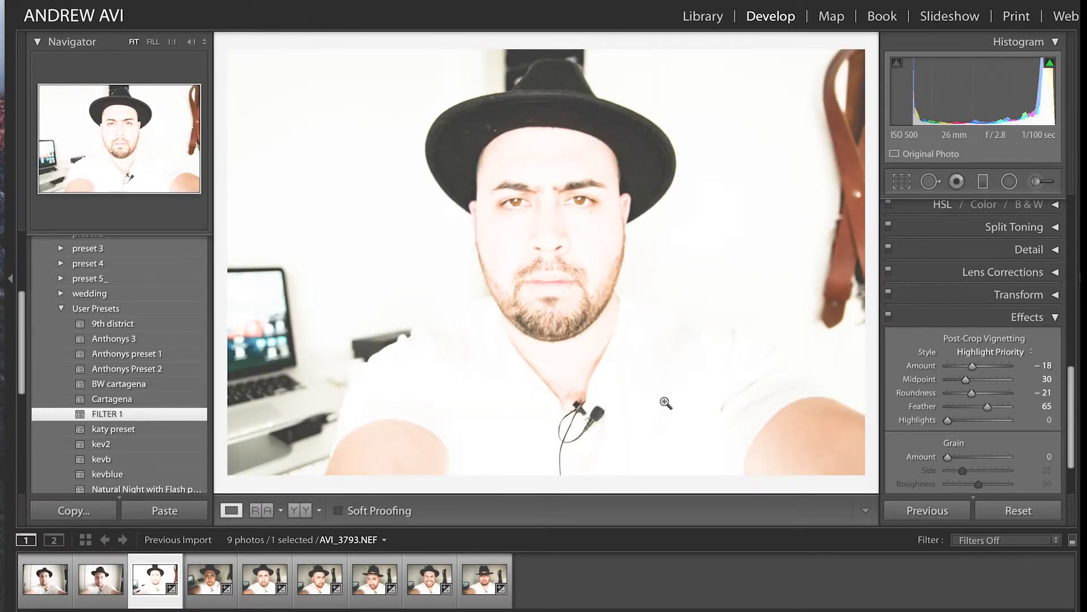
scroll(953, 315, up, 5)
drag(982, 326, 972, 324)
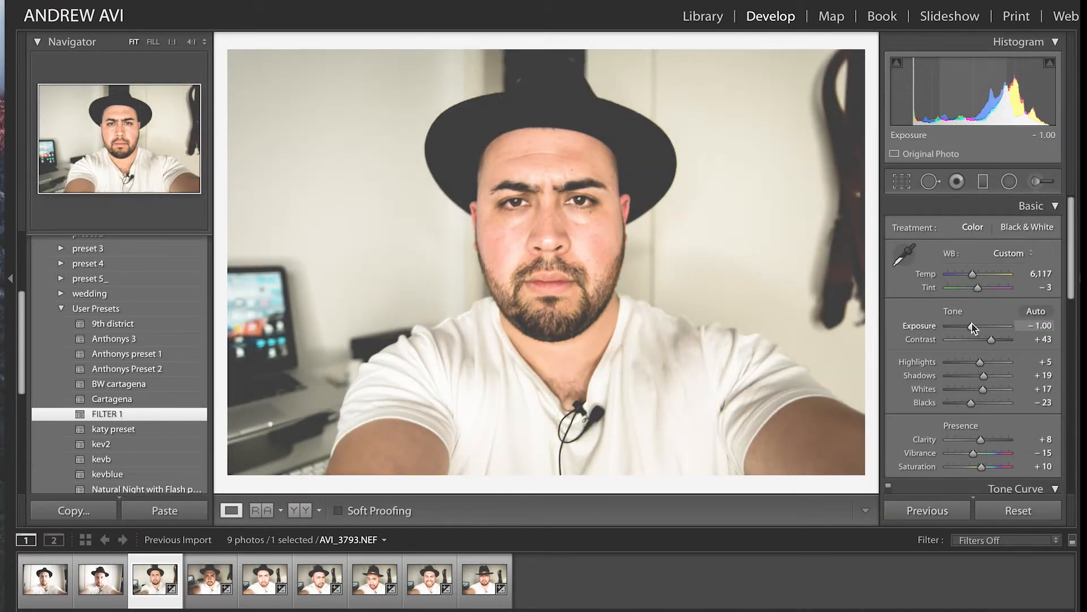
- Reset all develop settings of AVI_3800.NEF and apply the FILTER 1 preset to it
click(480, 593)
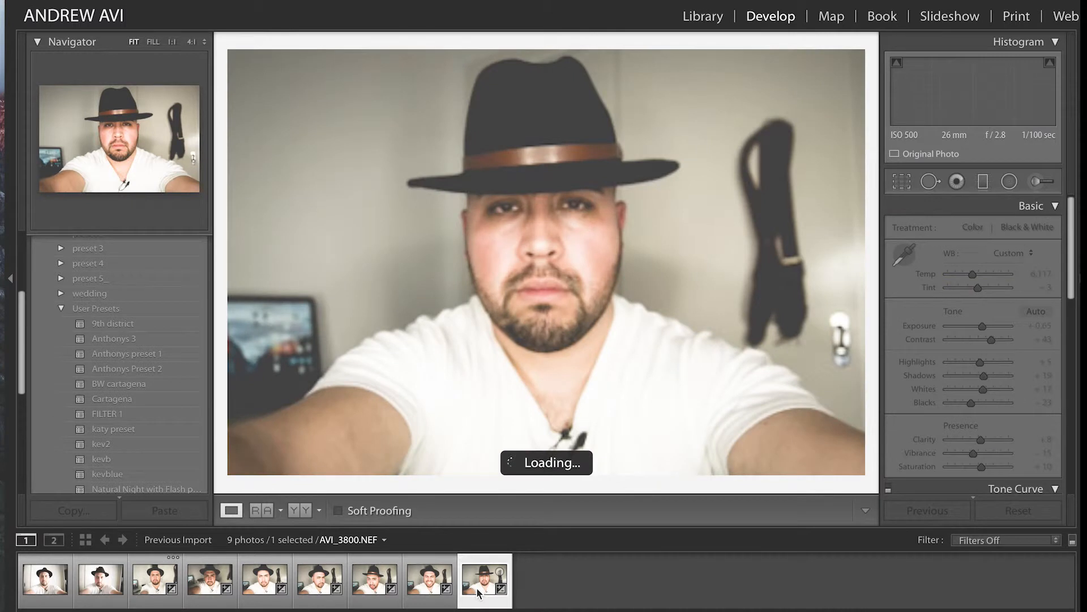
click(1003, 513)
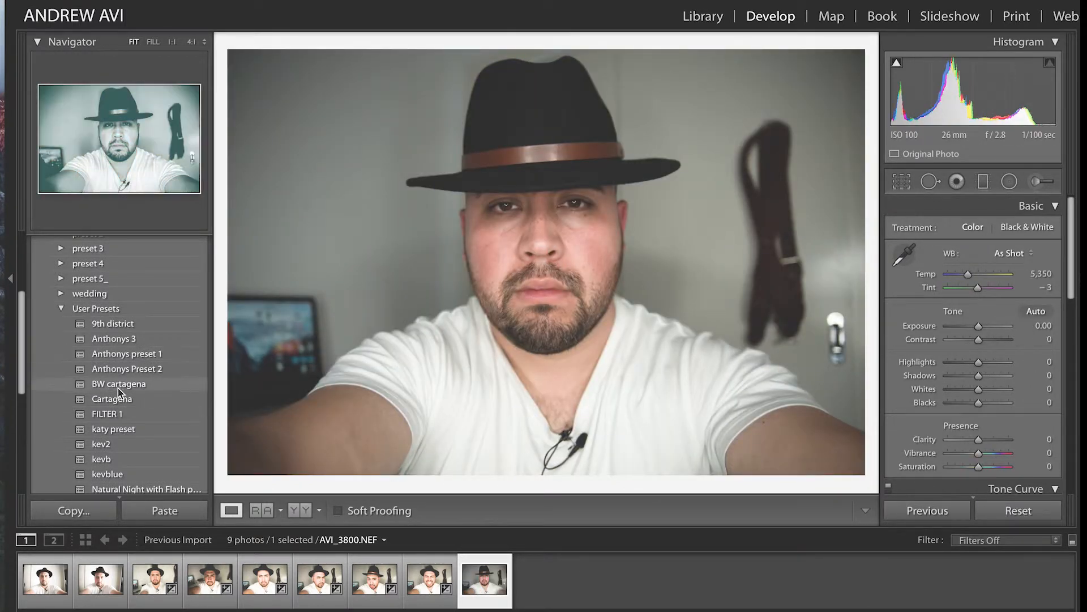
click(116, 420)
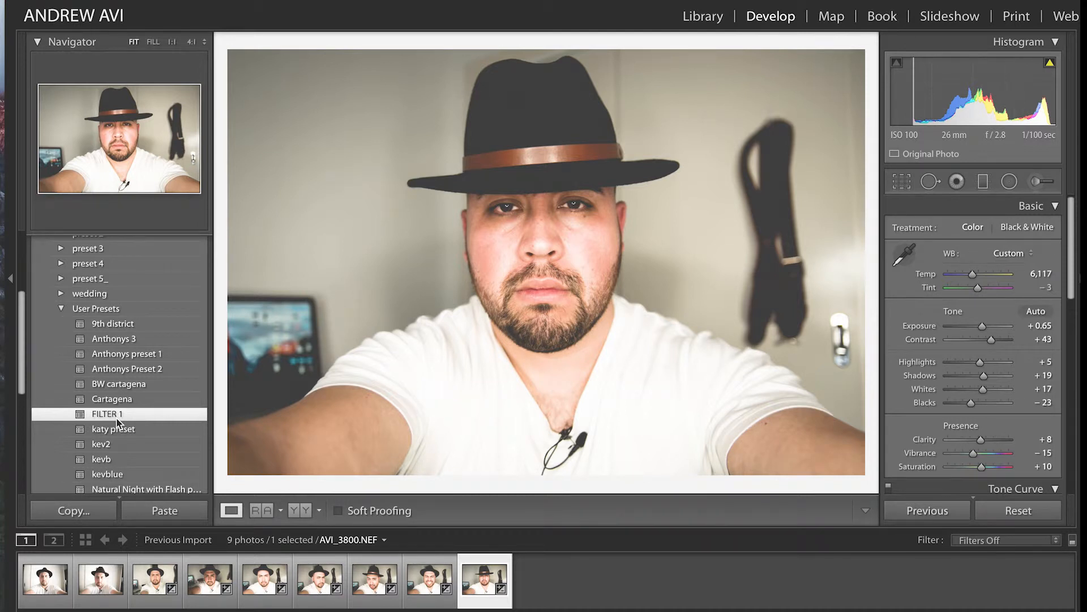
- Collapse the User Presets folder and look through the Lightroom B&W Filter Presets
click(63, 309)
scroll(103, 331, up, 2)
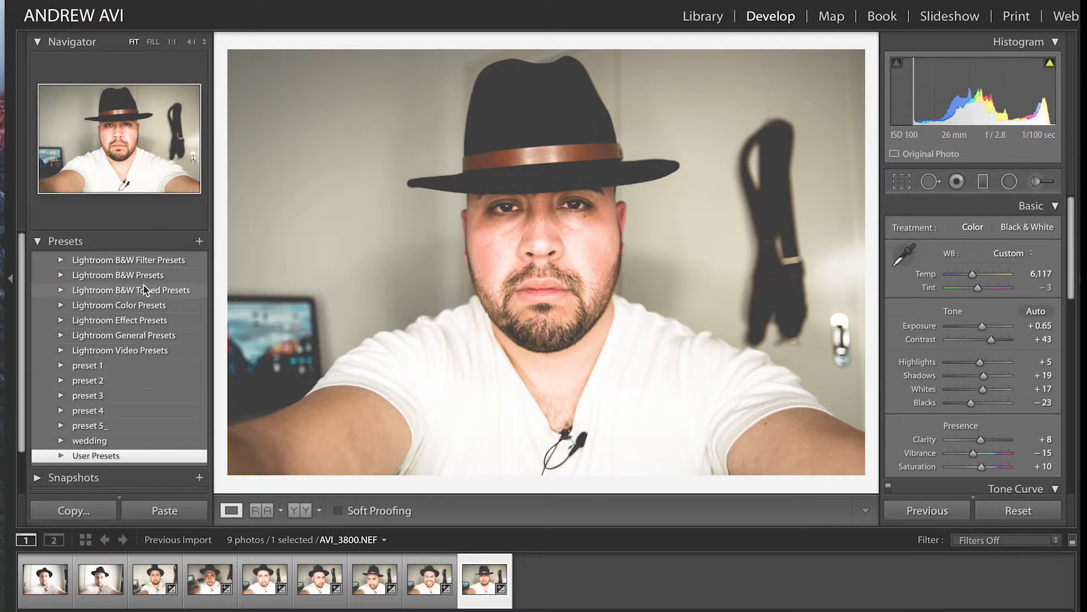
click(60, 258)
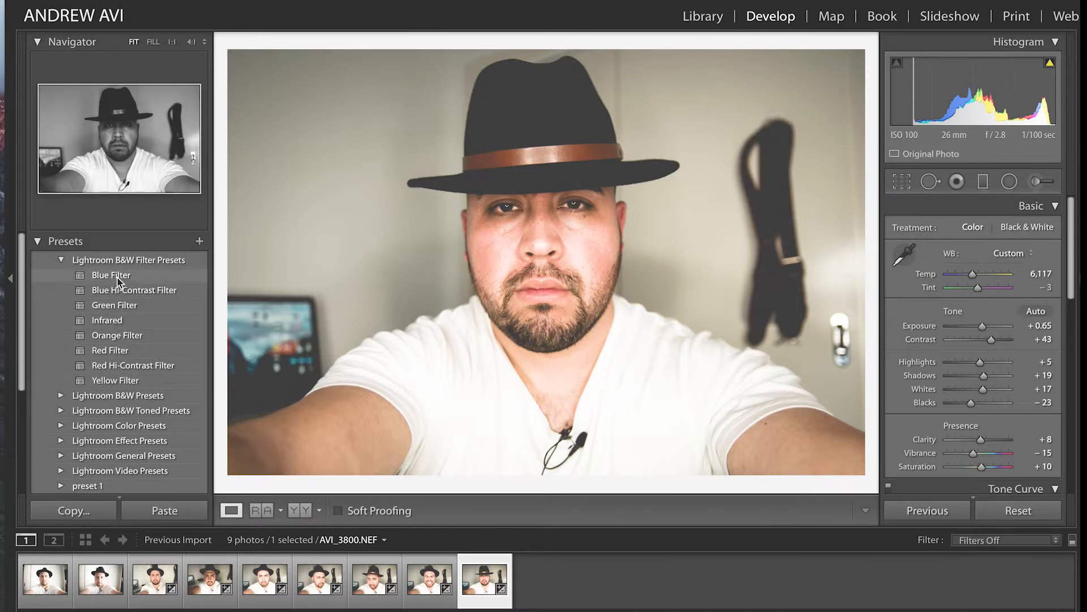
click(60, 260)
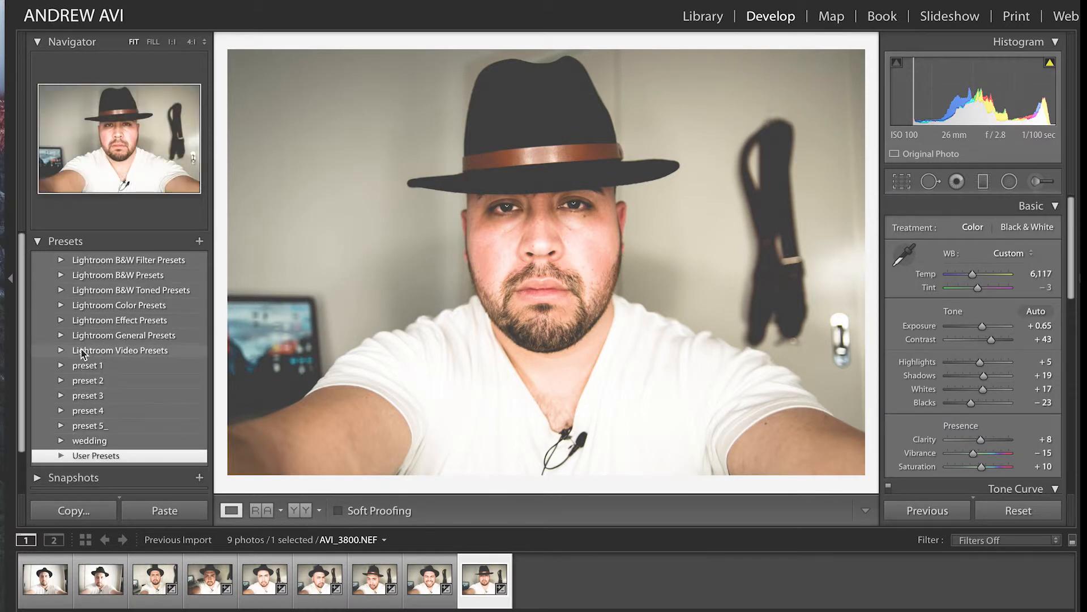
- Expand the User Presets folder and look through the full list of saved presets
click(60, 455)
scroll(196, 368, down, 5)
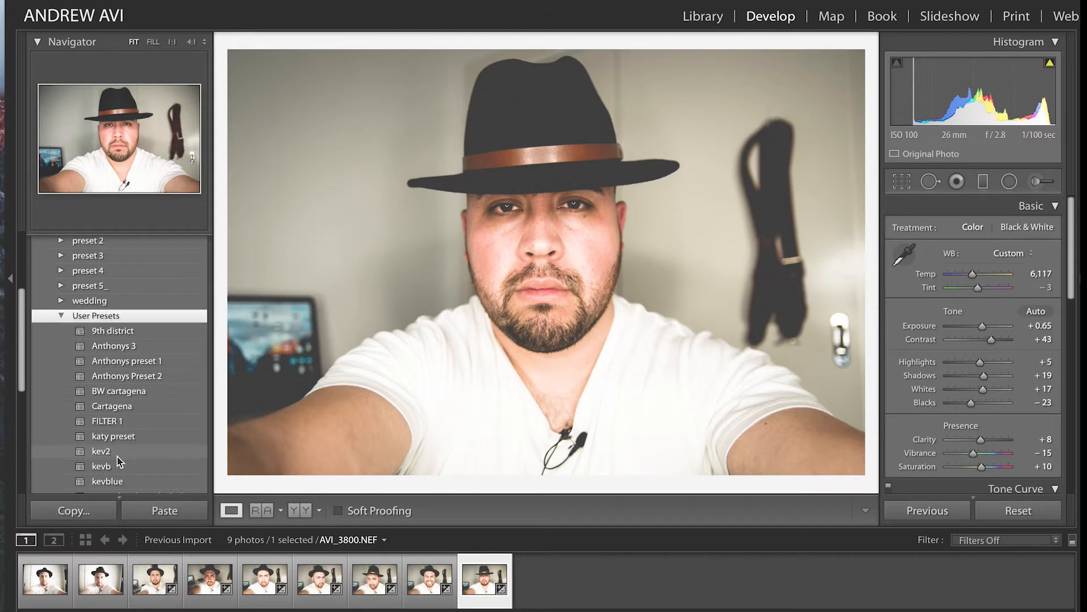
scroll(114, 463, down, 2)
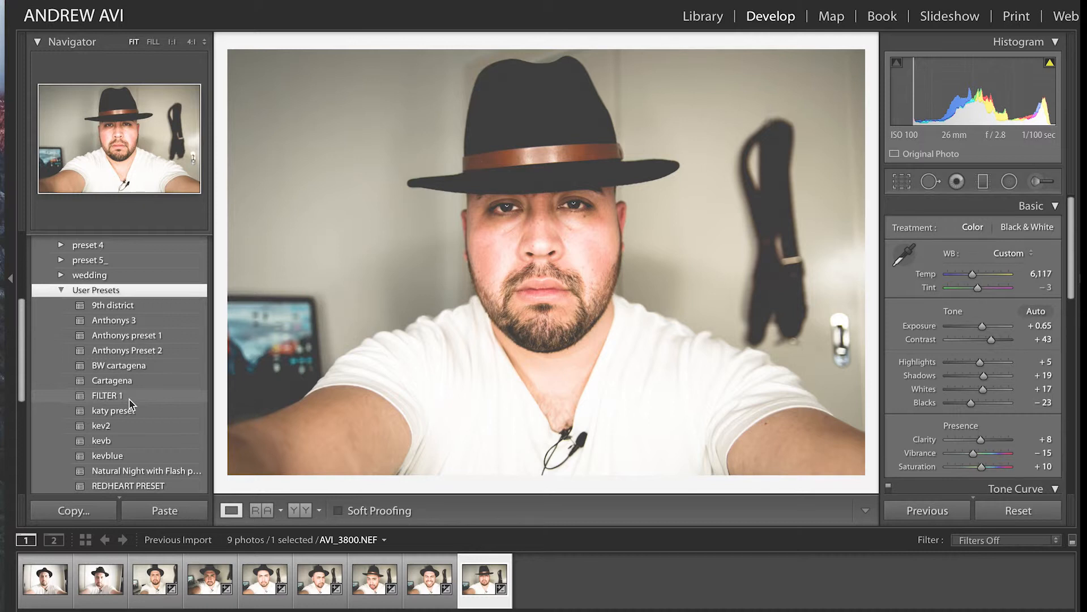
scroll(129, 399, down, 8)
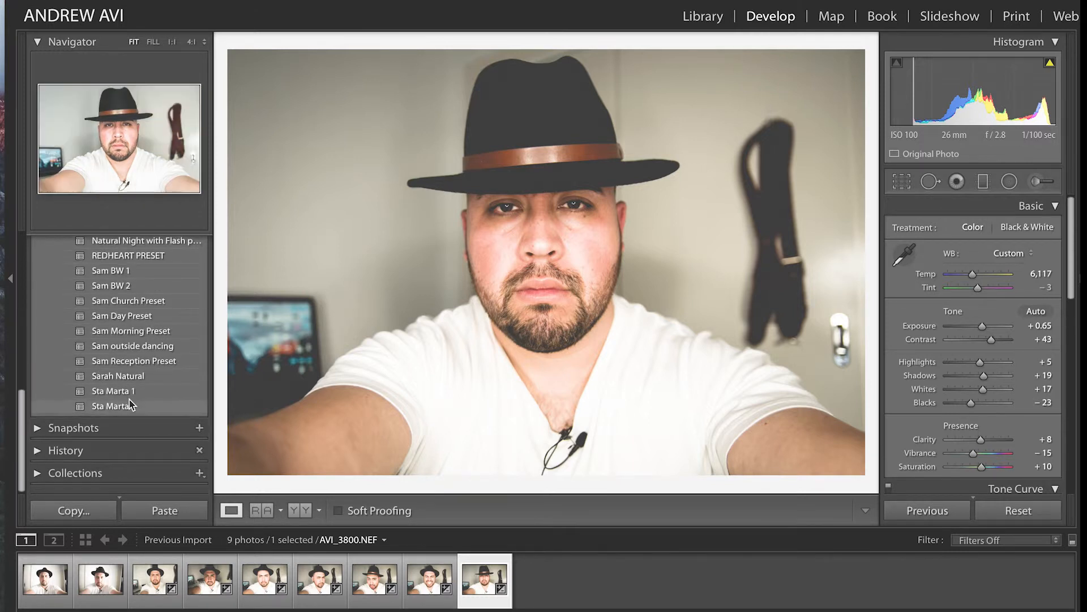
scroll(118, 381, up, 3)
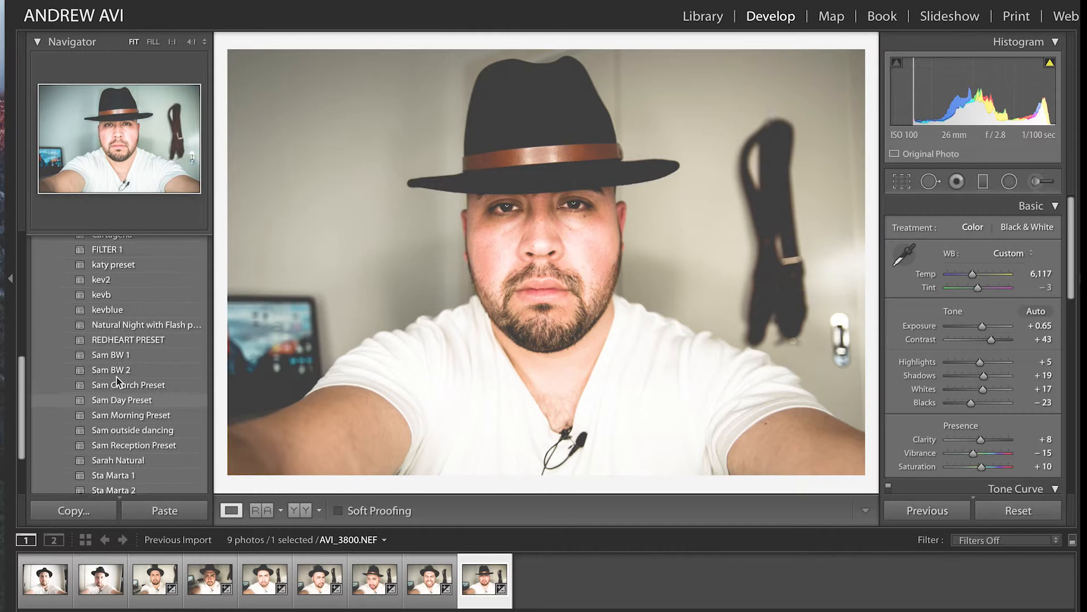
scroll(117, 380, up, 2)
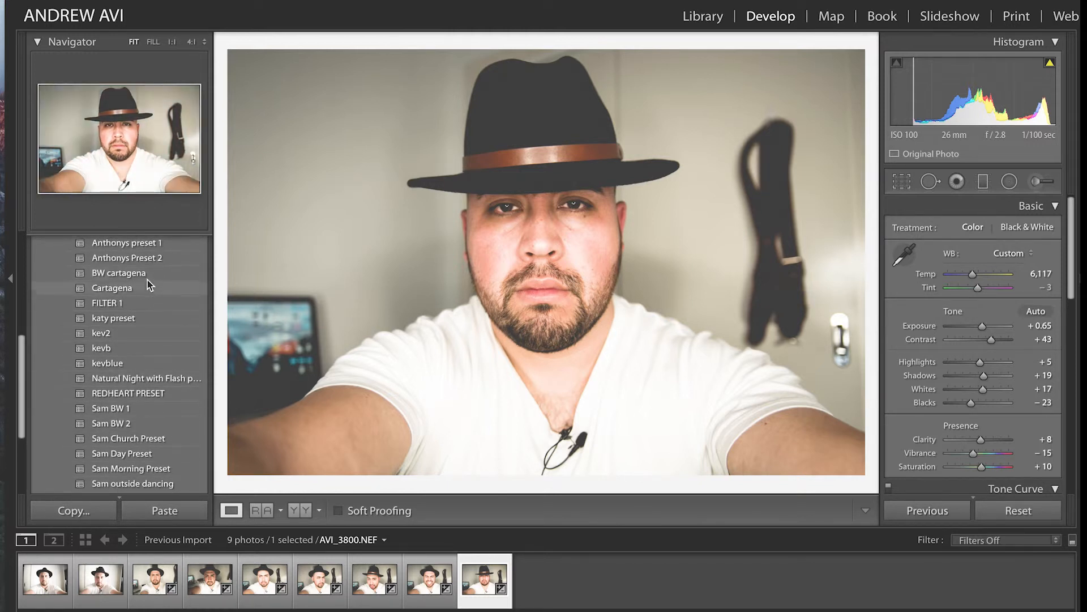
scroll(148, 281, up, 3)
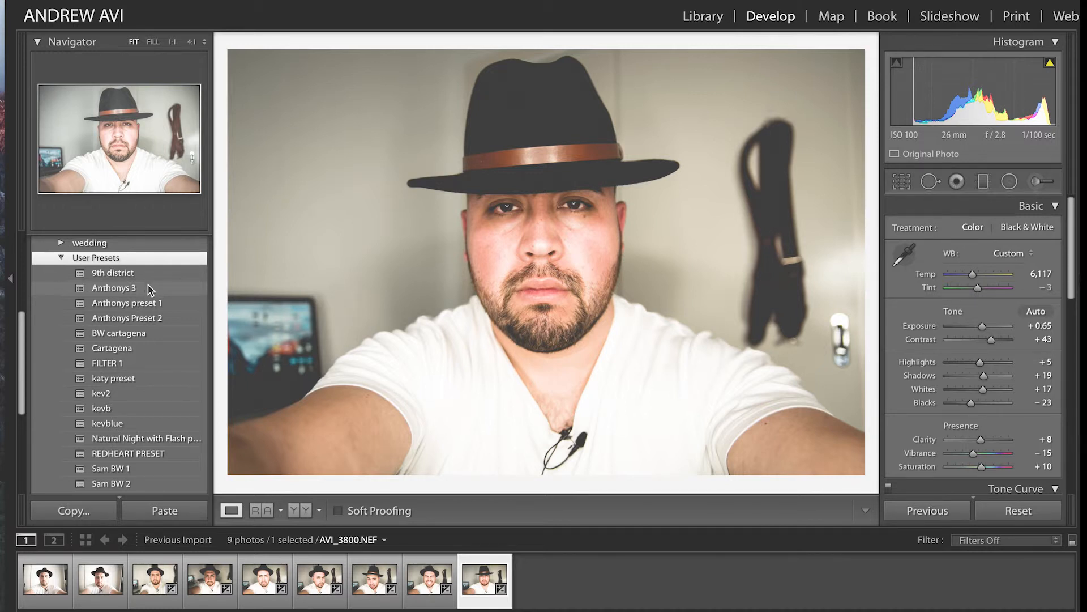
- Examine the export and import commands available for the saved user presets without running them
right_click(150, 290)
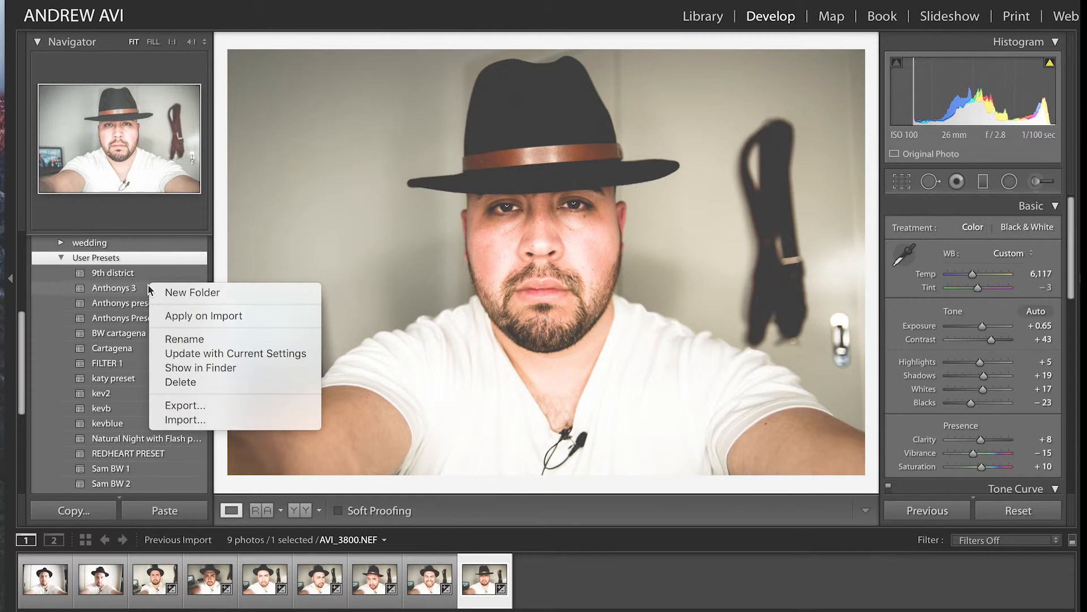
click(184, 406)
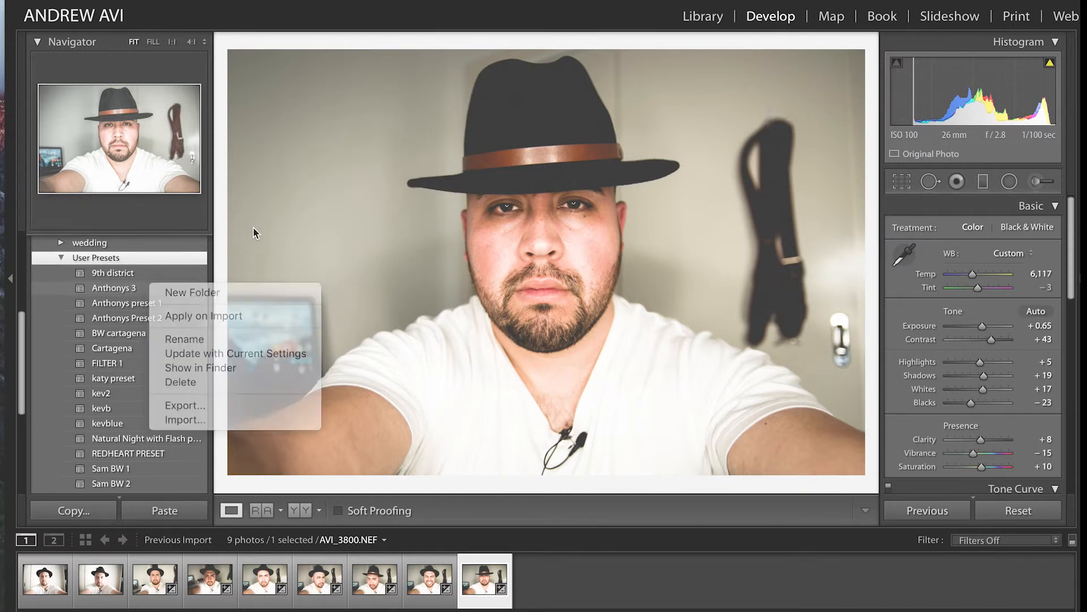
right_click(130, 303)
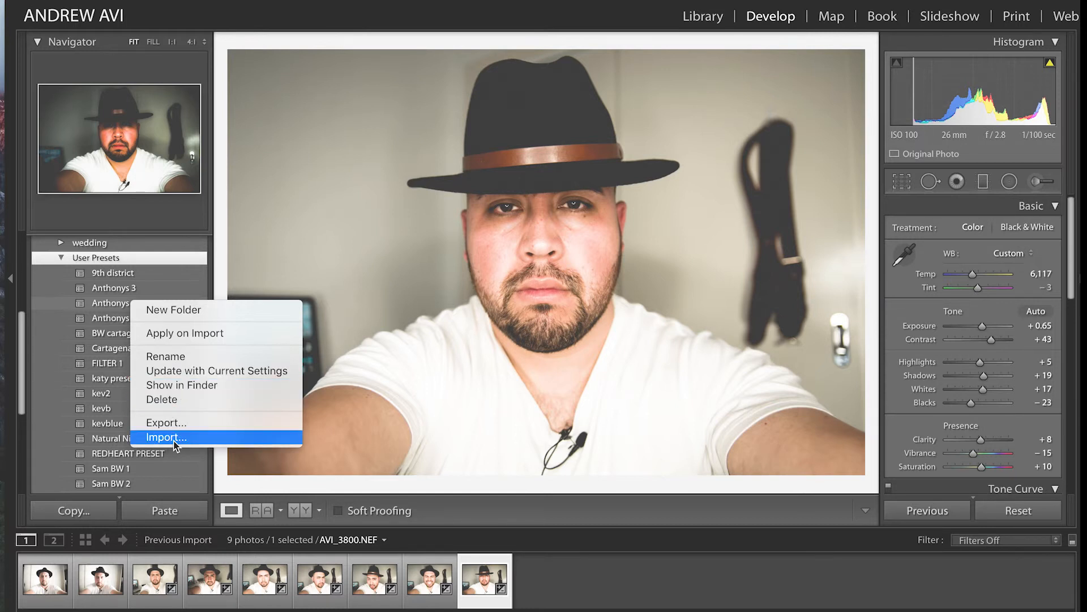
click(179, 242)
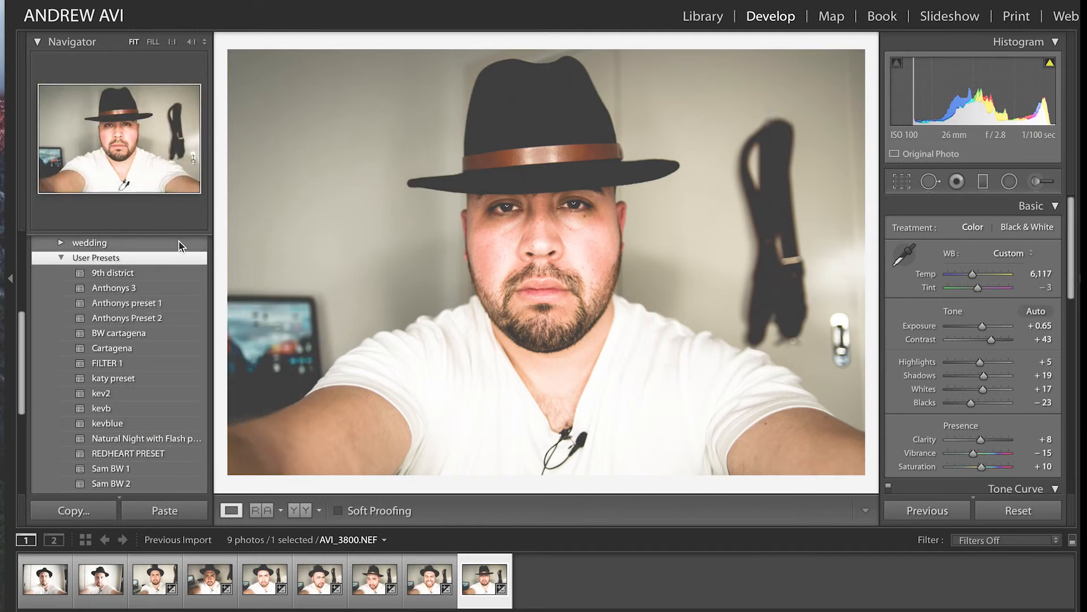
right_click(165, 290)
click(191, 425)
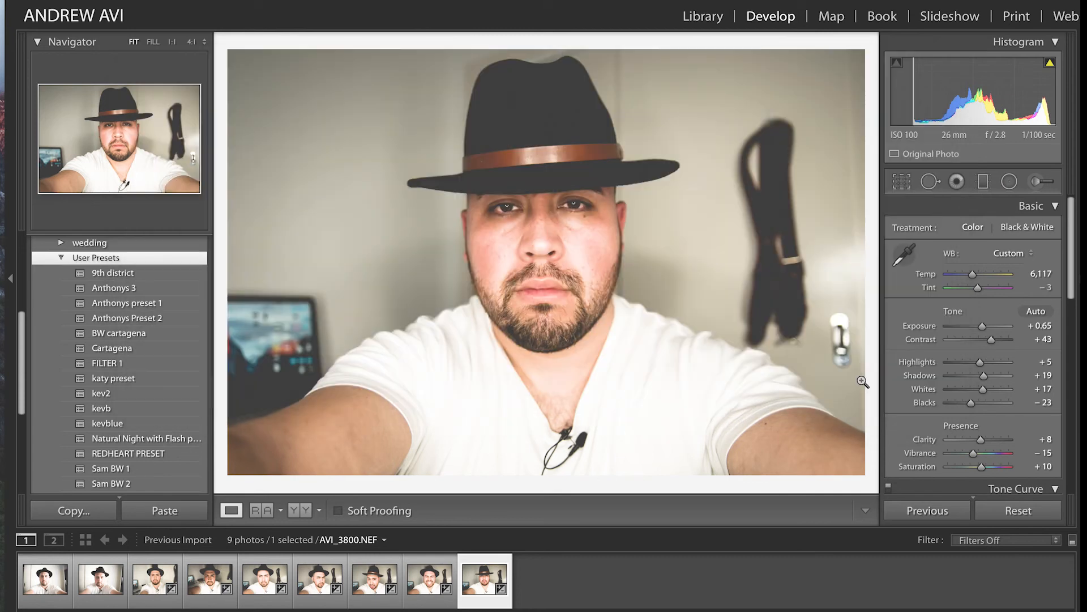
click(869, 380)
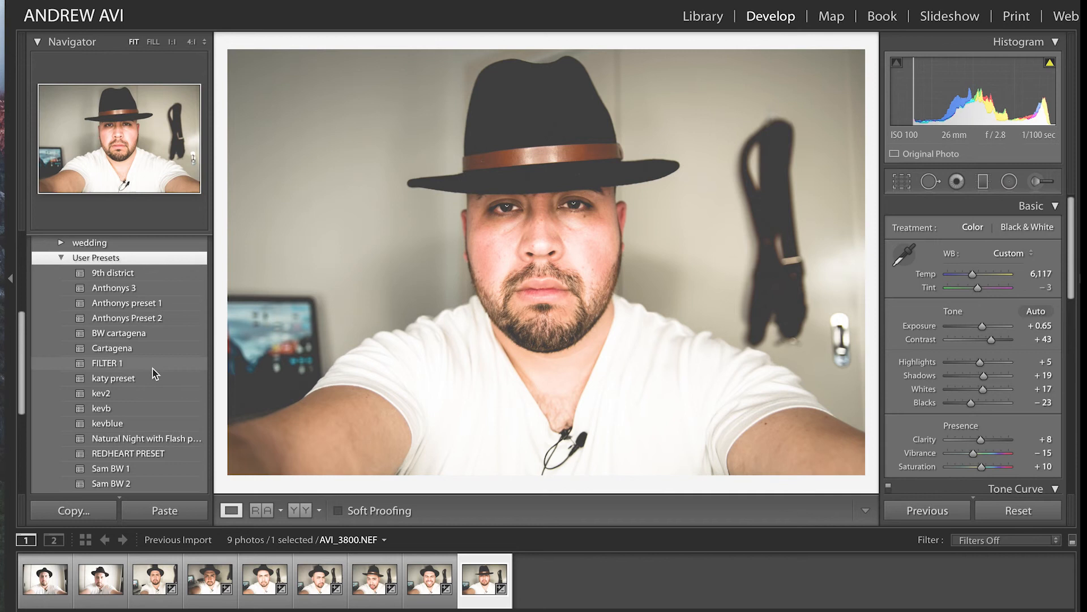